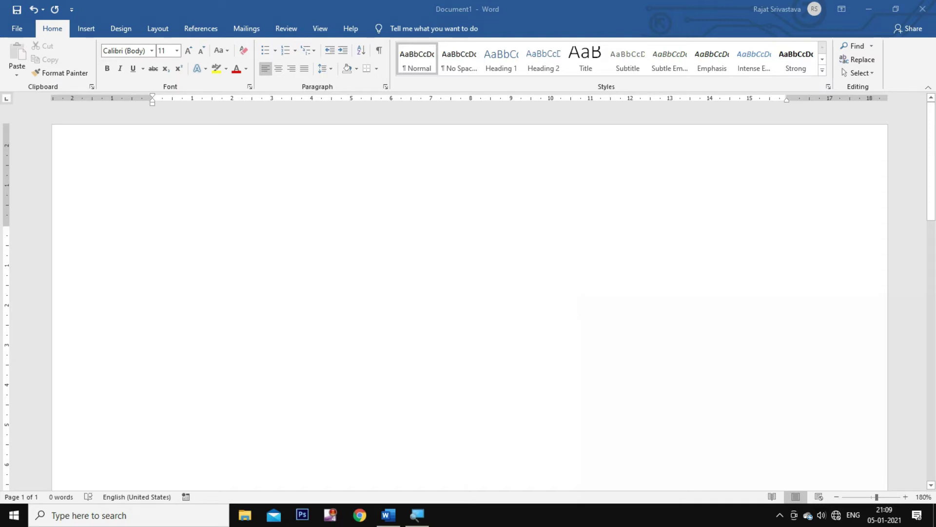
Type =rand() on the blank page to generate five sample paragraphs of 239 words.
{"action": "left_click", "coordinate": [185, 248]}
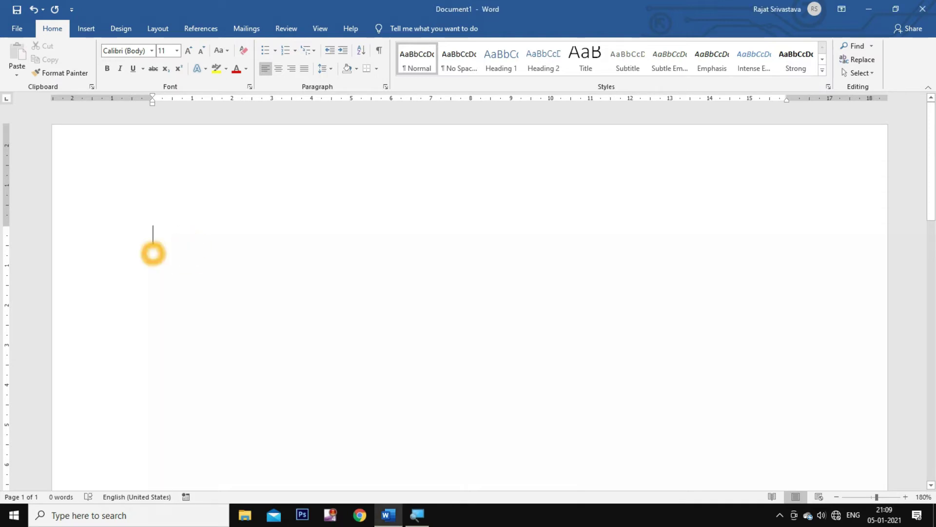
{"action": "type", "text": "=rand()"}
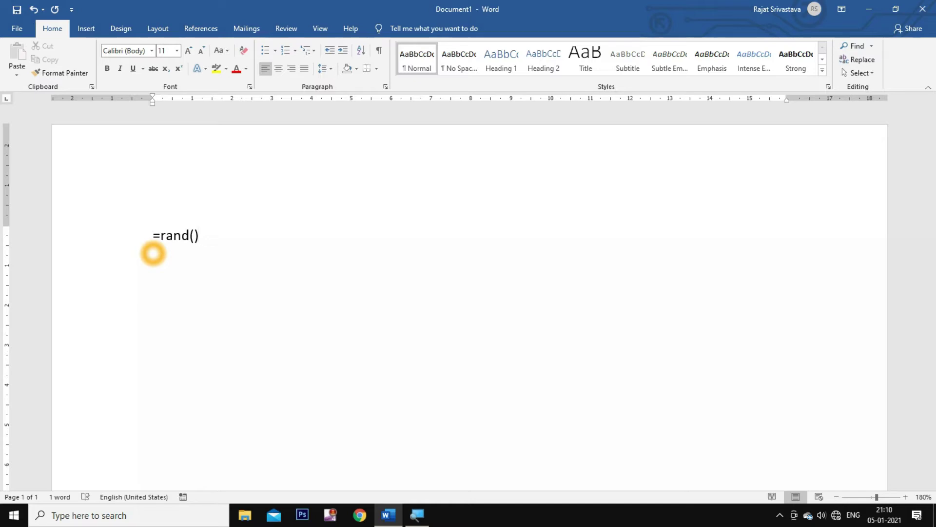
{"action": "key", "text": "Return"}
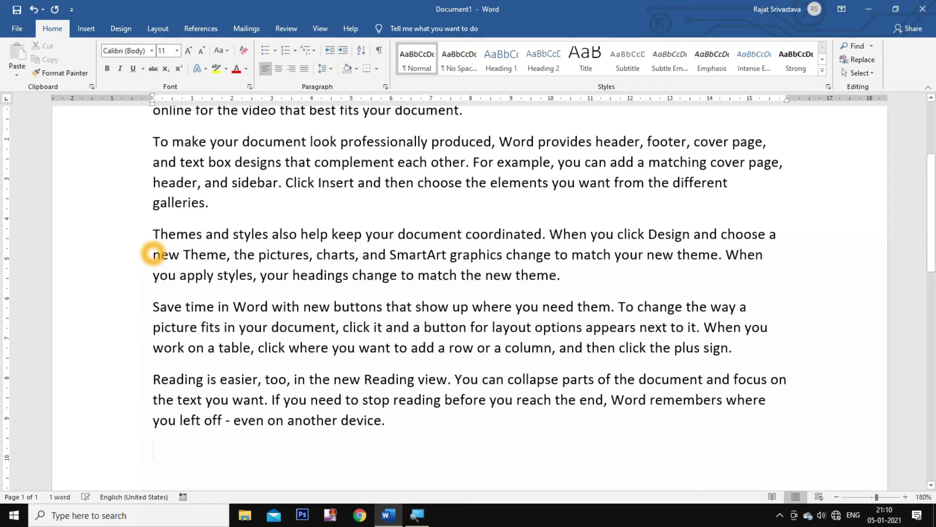
Look over the generated text and select the whole first paragraph.
{"action": "scroll", "coordinate": [227, 247], "scroll_direction": "up", "scroll_amount": 3}
{"action": "scroll", "coordinate": [227, 242], "scroll_direction": "down", "scroll_amount": 3}
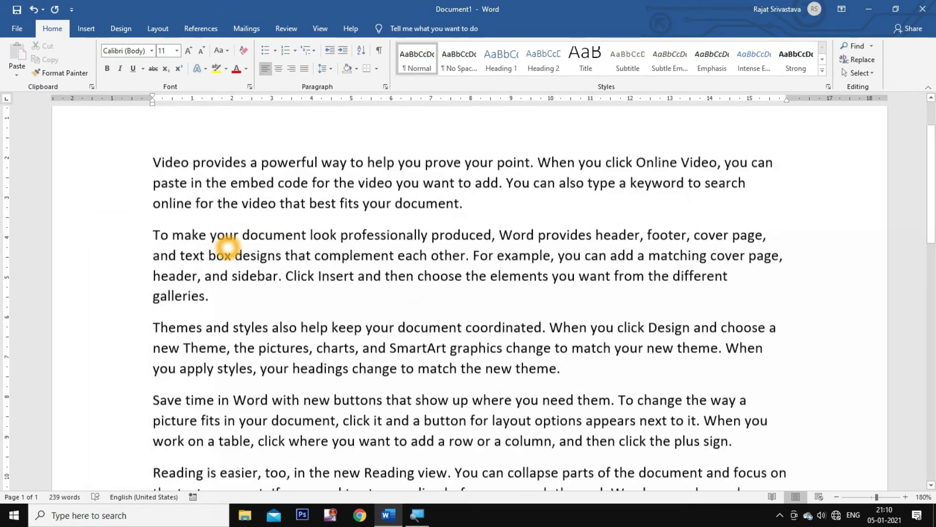
{"action": "scroll", "coordinate": [258, 313], "scroll_direction": "up", "scroll_amount": 1}
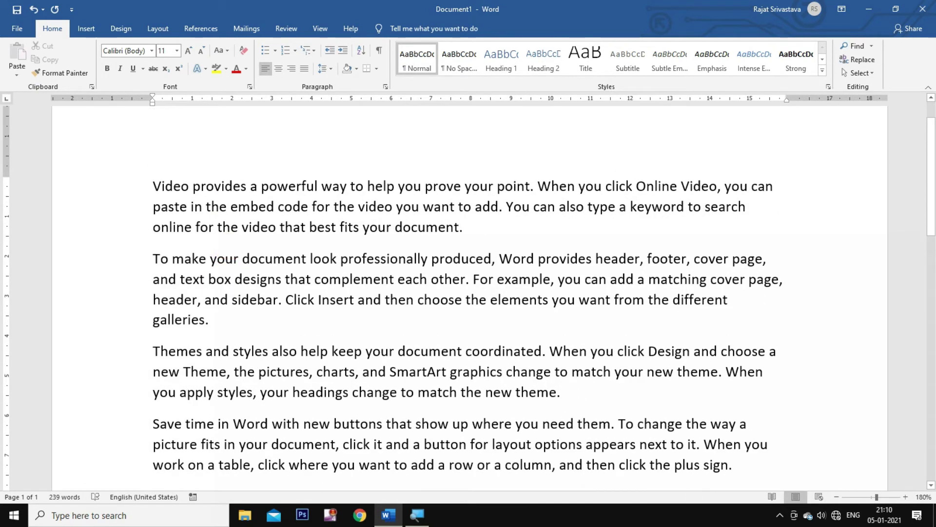
{"action": "scroll", "coordinate": [193, 283], "scroll_direction": "down", "scroll_amount": 5}
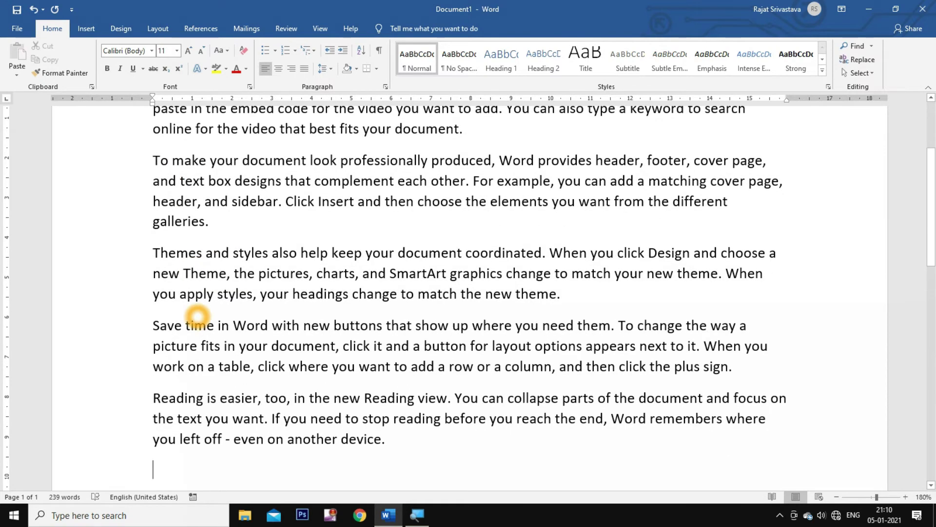
{"action": "scroll", "coordinate": [187, 287], "scroll_direction": "up", "scroll_amount": 3}
{"action": "scroll", "coordinate": [192, 291], "scroll_direction": "down", "scroll_amount": 3}
{"action": "scroll", "coordinate": [197, 293], "scroll_direction": "up", "scroll_amount": 4}
{"action": "scroll", "coordinate": [198, 292], "scroll_direction": "up", "scroll_amount": 1}
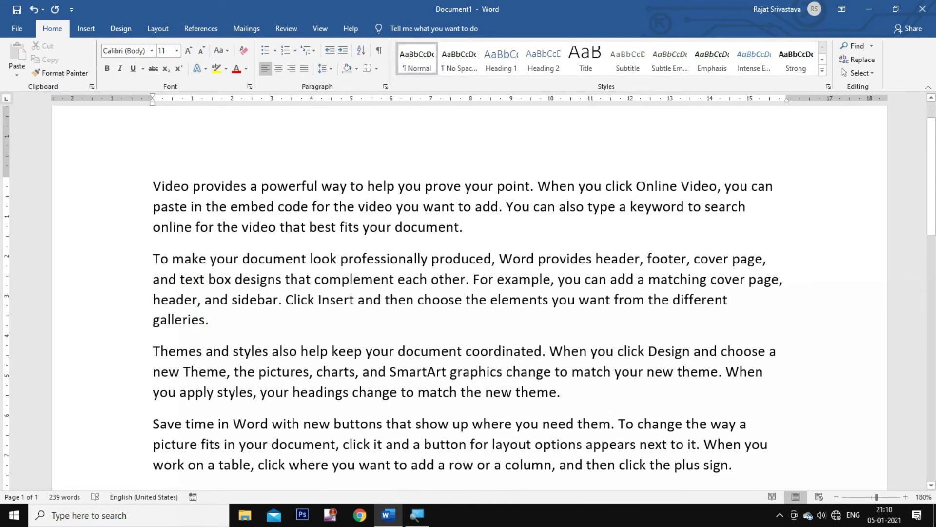
{"action": "left_click_drag", "start_coordinate": [154, 187], "coordinate": [459, 228]}
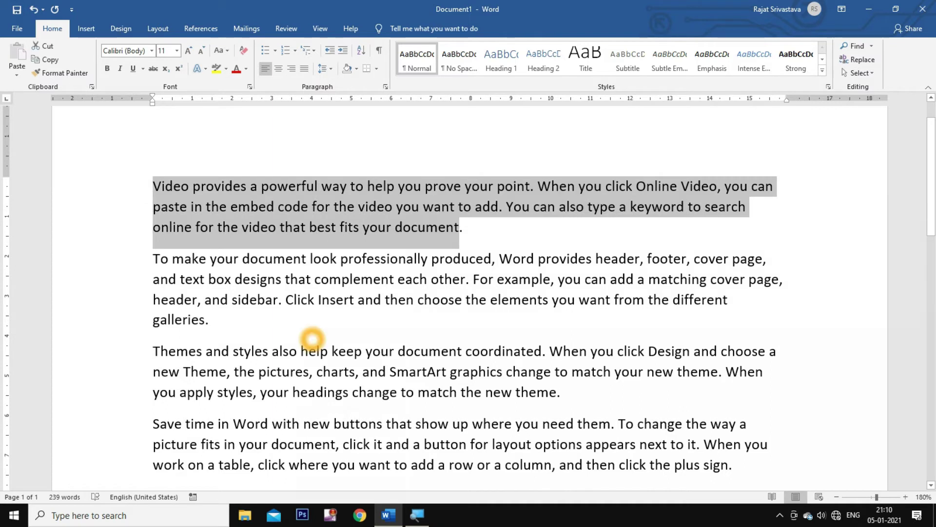
Select the first line, from 'Video provides' to 'you can', and make it bold.
{"action": "scroll", "coordinate": [241, 349], "scroll_direction": "down", "scroll_amount": 3}
{"action": "scroll", "coordinate": [240, 349], "scroll_direction": "up", "scroll_amount": 3}
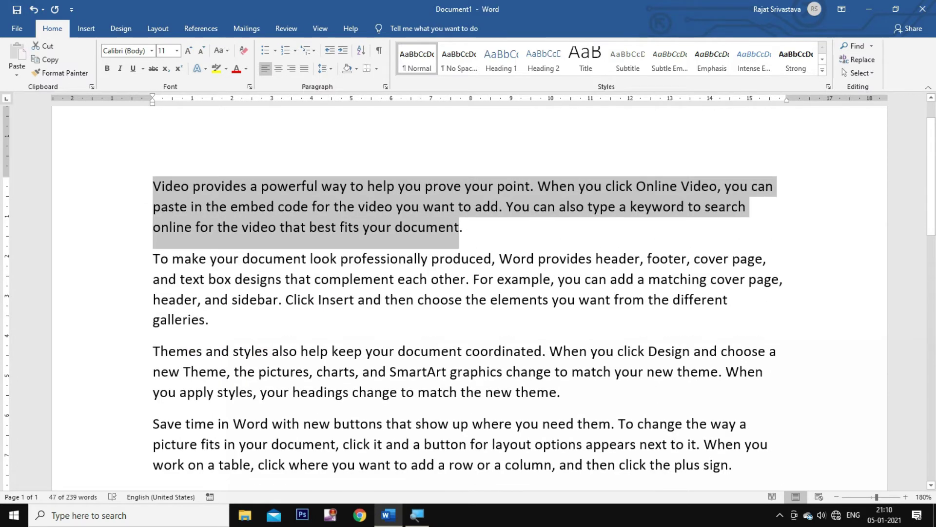
{"action": "left_click", "coordinate": [155, 188]}
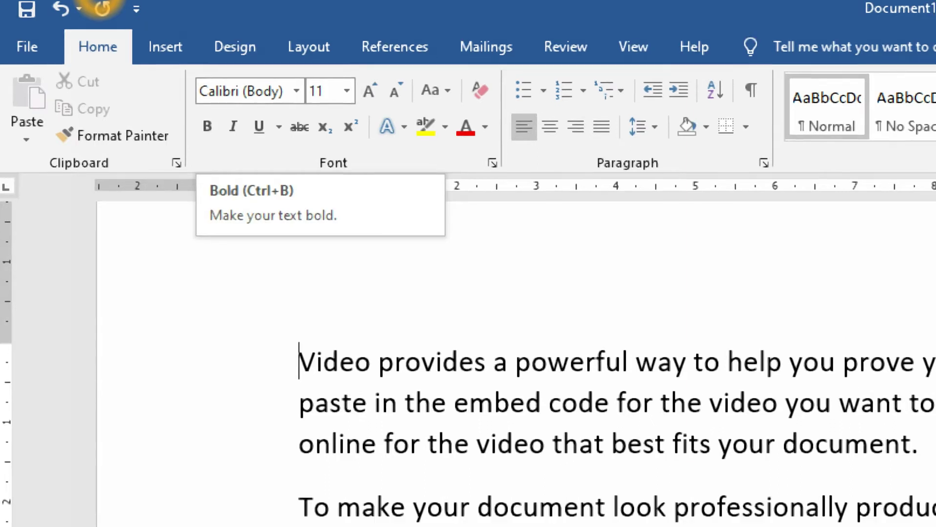
{"action": "left_click", "coordinate": [342, 401]}
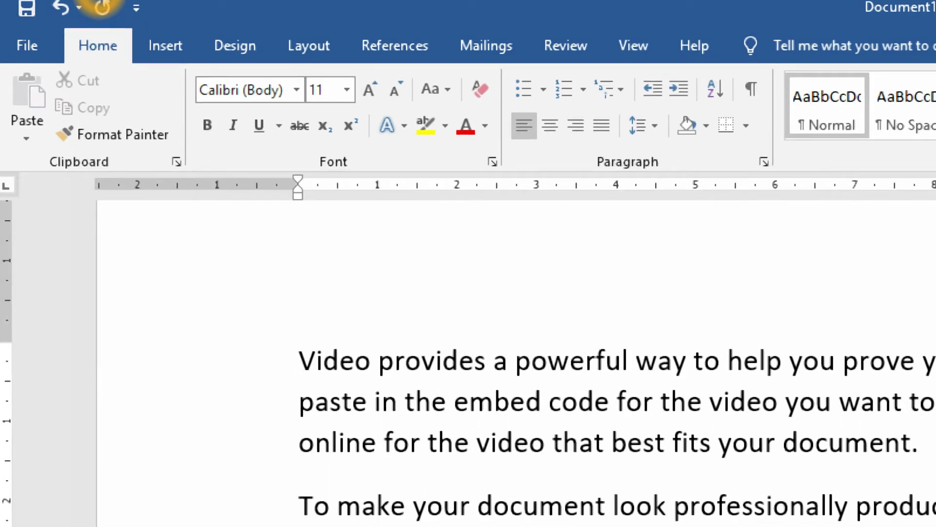
{"action": "left_click_drag", "start_coordinate": [298, 361], "coordinate": [909, 364]}
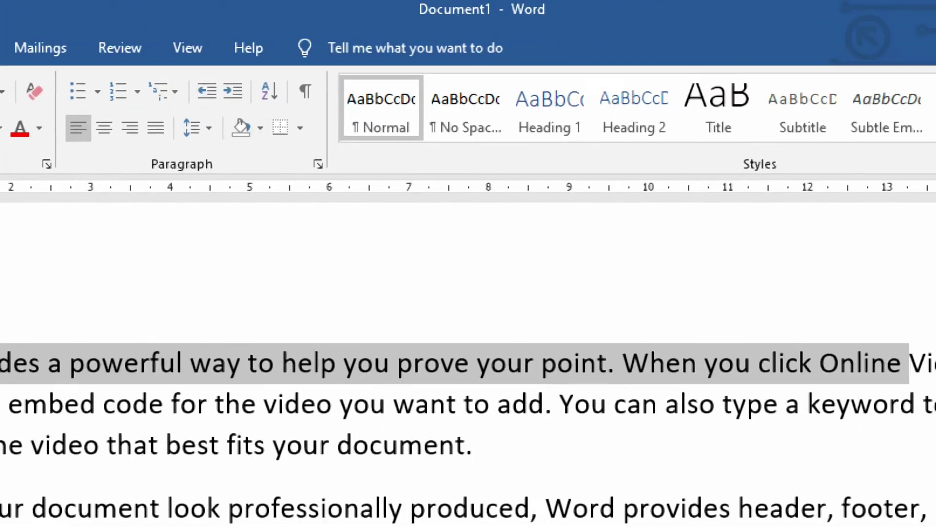
{"action": "left_click_drag", "start_coordinate": [910, 363], "coordinate": [934, 363]}
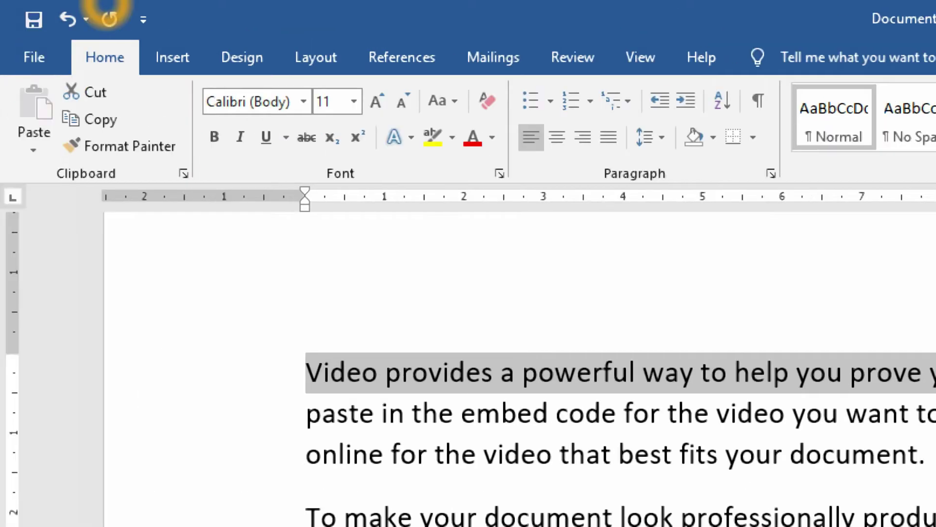
{"action": "key", "text": "ctrl+b"}
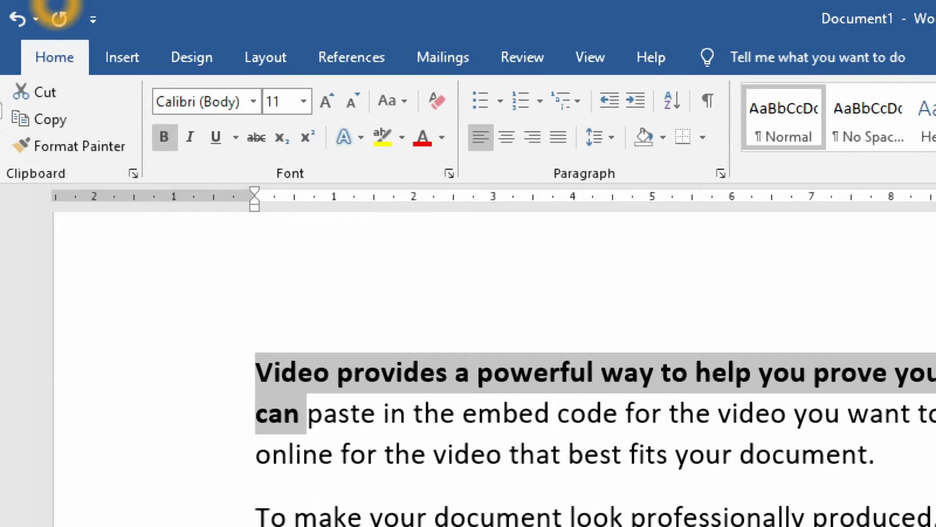
Make the bold first line italic and give it a wavy underline.
{"action": "key", "text": "ctrl+i"}
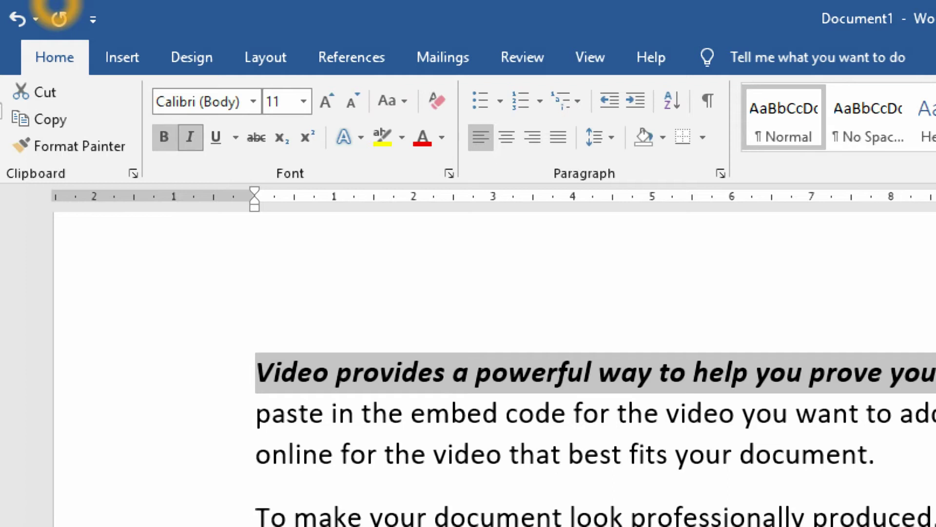
{"action": "left_click", "coordinate": [216, 137]}
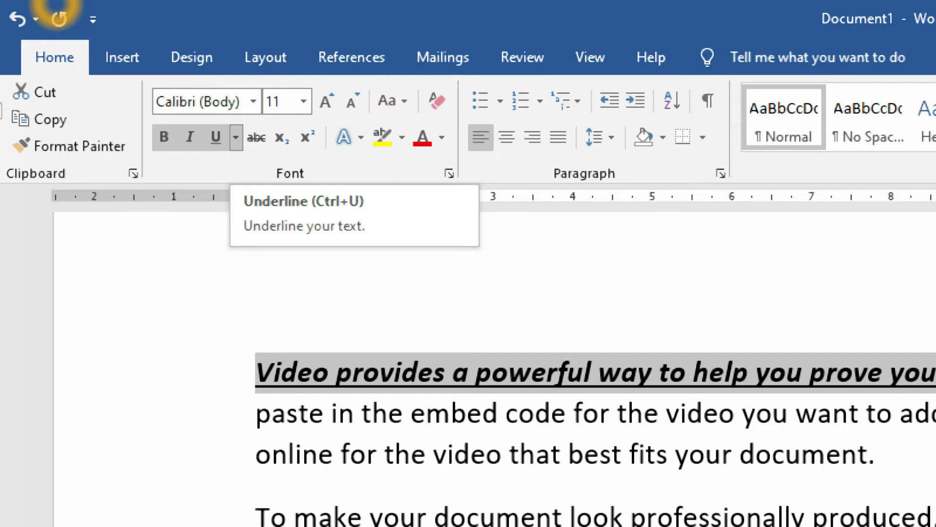
{"action": "left_click", "coordinate": [236, 137]}
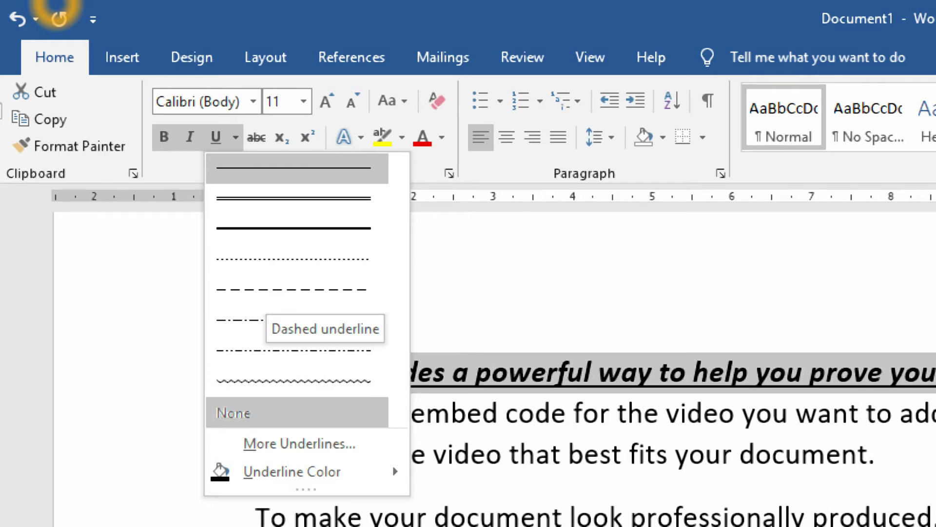
{"action": "left_click", "coordinate": [292, 380]}
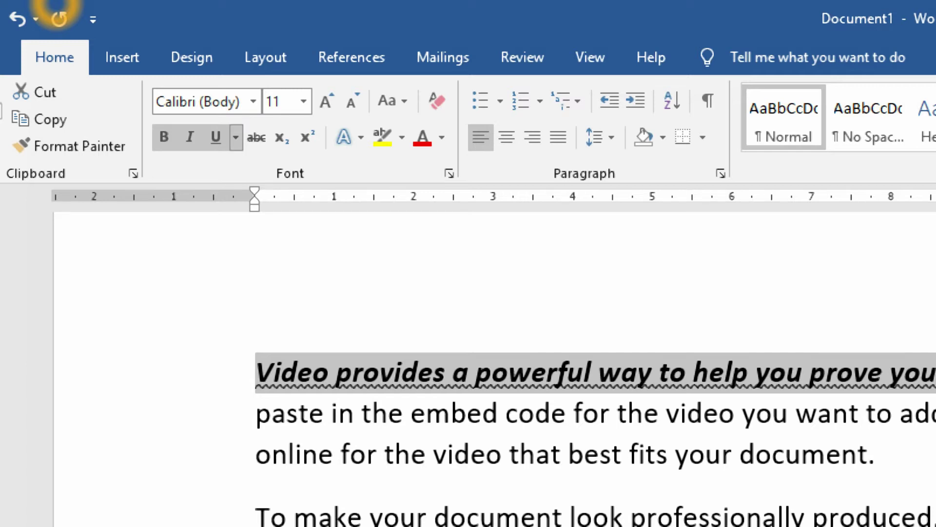
Replace the first line's wavy underline with a long-dash underline through More Underlines.
{"action": "left_click", "coordinate": [235, 137]}
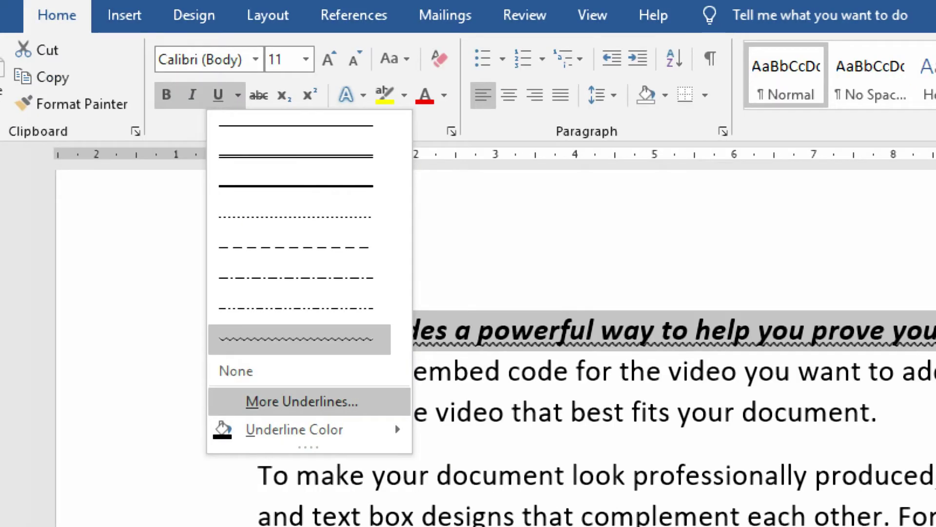
{"action": "left_click", "coordinate": [299, 443]}
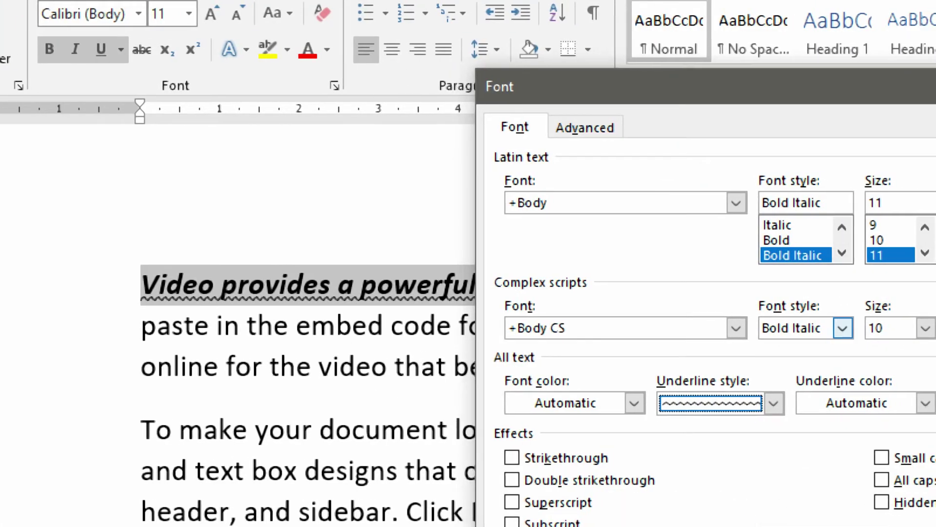
{"action": "left_click", "coordinate": [774, 403]}
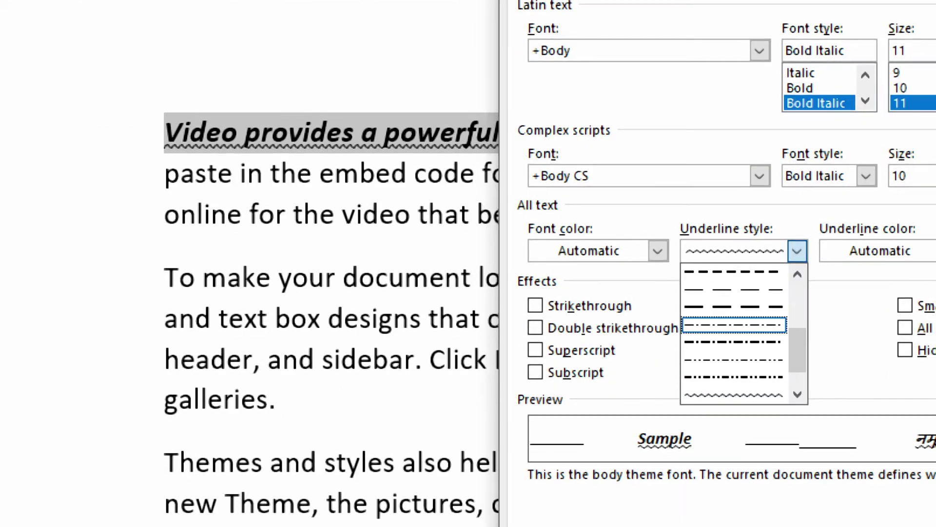
{"action": "key", "text": "Up"}
{"action": "key", "text": "Return"}
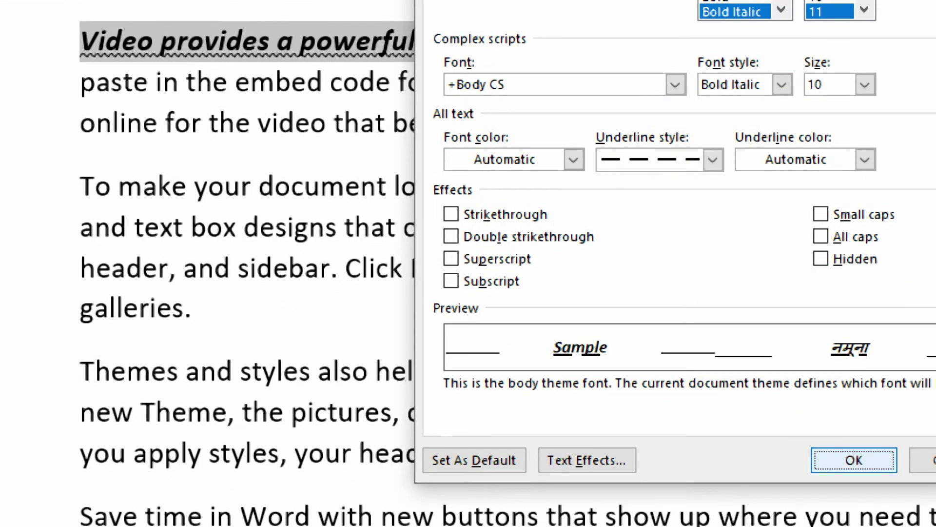
{"action": "key", "text": "Return"}
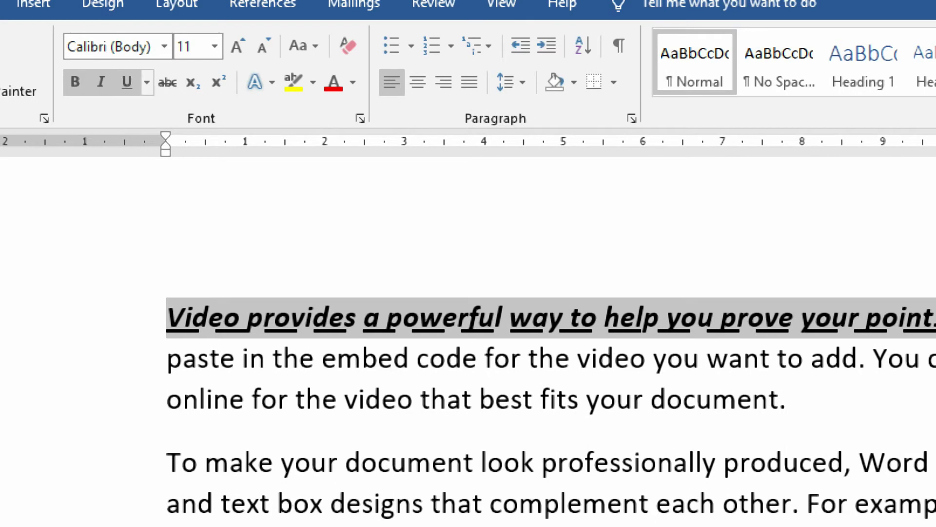
{"action": "left_click", "coordinate": [146, 82]}
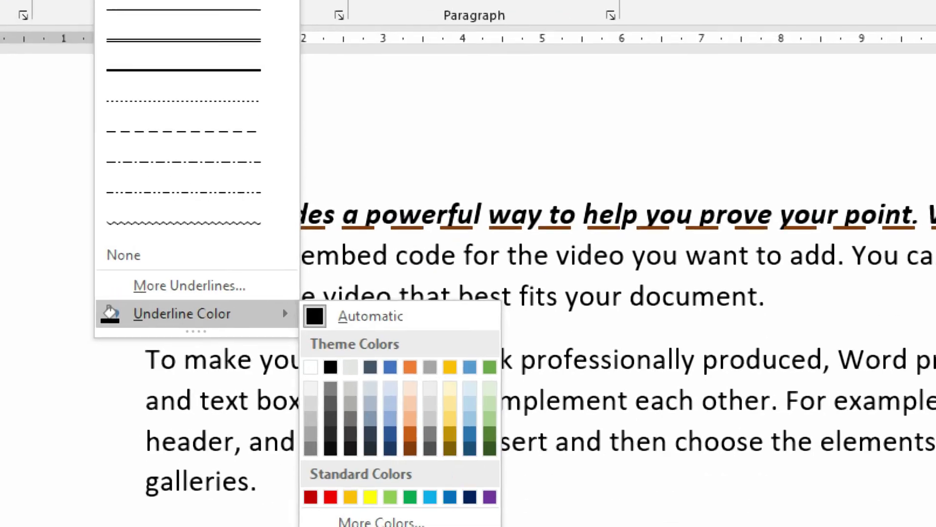
Make the first line's underline red and add a strikethrough.
{"action": "left_click", "coordinate": [330, 497]}
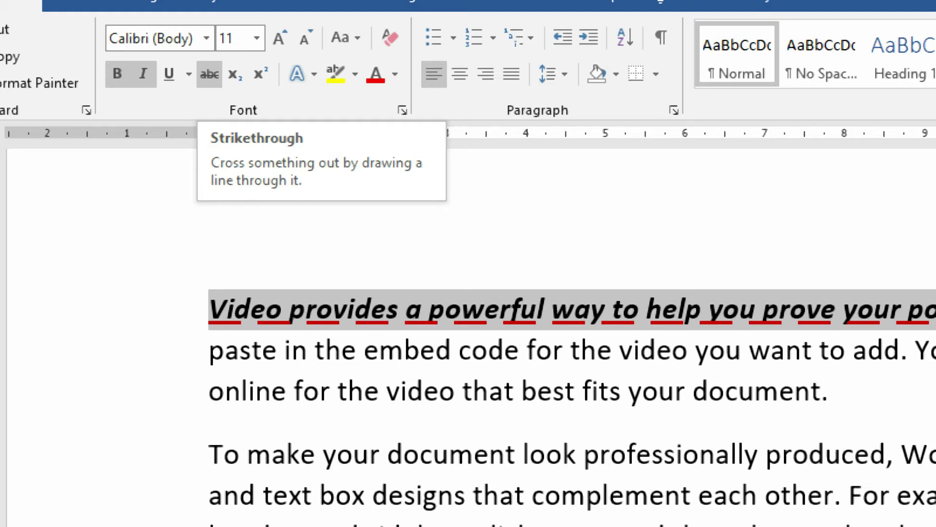
{"action": "left_click", "coordinate": [209, 73]}
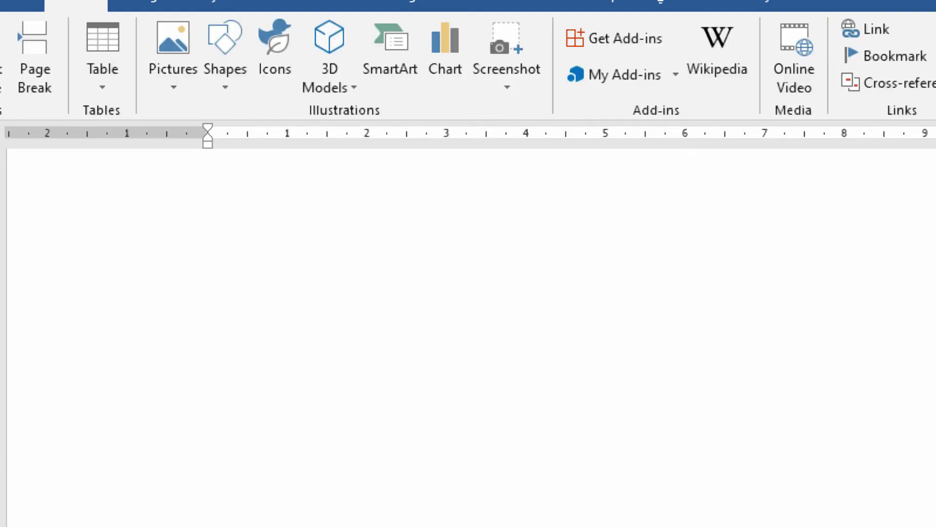
Redo to restore the five sample paragraphs to the page.
{"action": "left_click", "coordinate": [55, 9]}
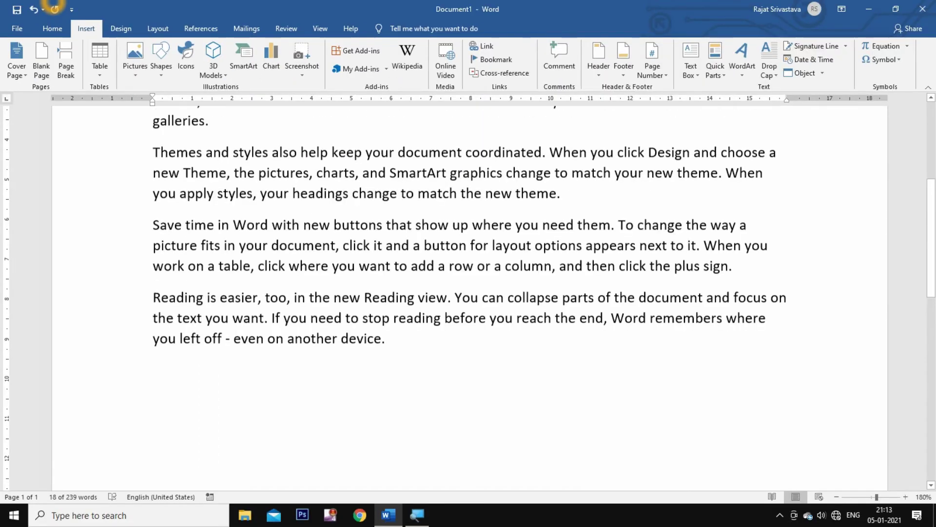
Add blank lines after 'device.' and type the formula A2+b2+2ab.
{"action": "scroll", "coordinate": [378, 293], "scroll_direction": "down", "scroll_amount": 3}
{"action": "left_click", "coordinate": [378, 193]}
{"action": "key", "text": "Return"}
{"action": "key", "text": "Return"}
{"action": "key", "text": "Return"}
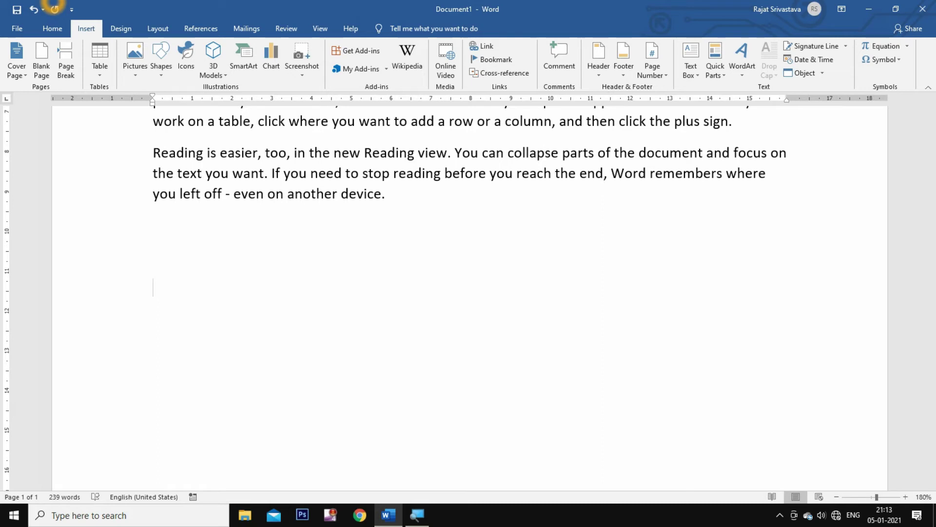
{"action": "type", "text": "A2+b2+"}
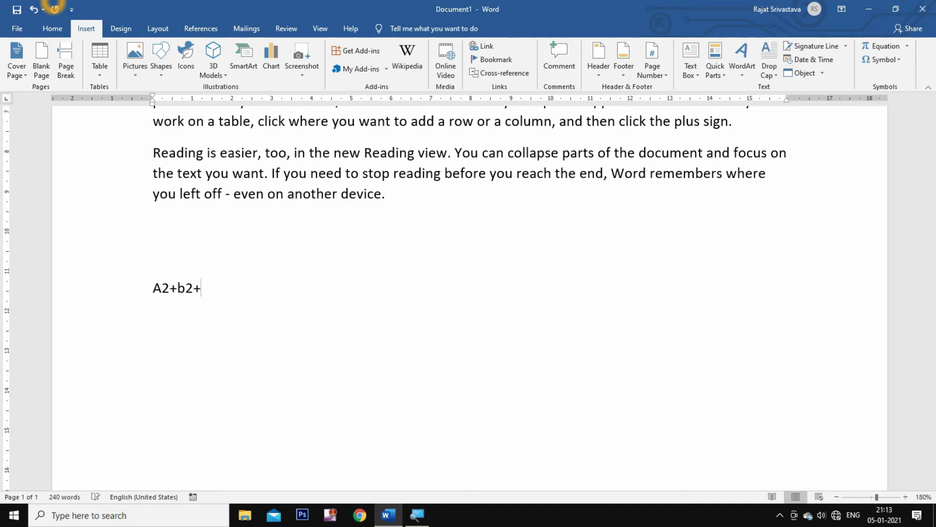
{"action": "type", "text": "2ab"}
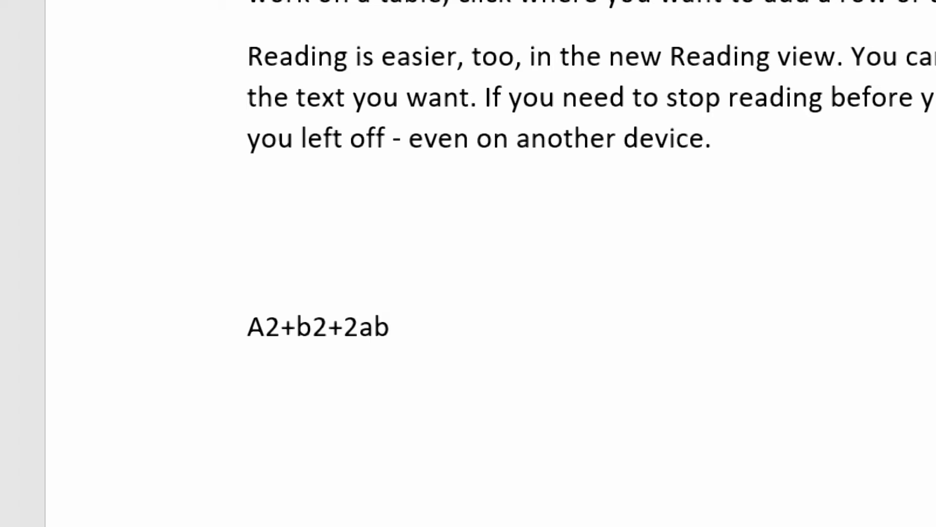
Superscript the 2 after A and the 2 after b so the formula reads A²+b²+2ab.
{"action": "left_click_drag", "start_coordinate": [264, 327], "coordinate": [280, 326]}
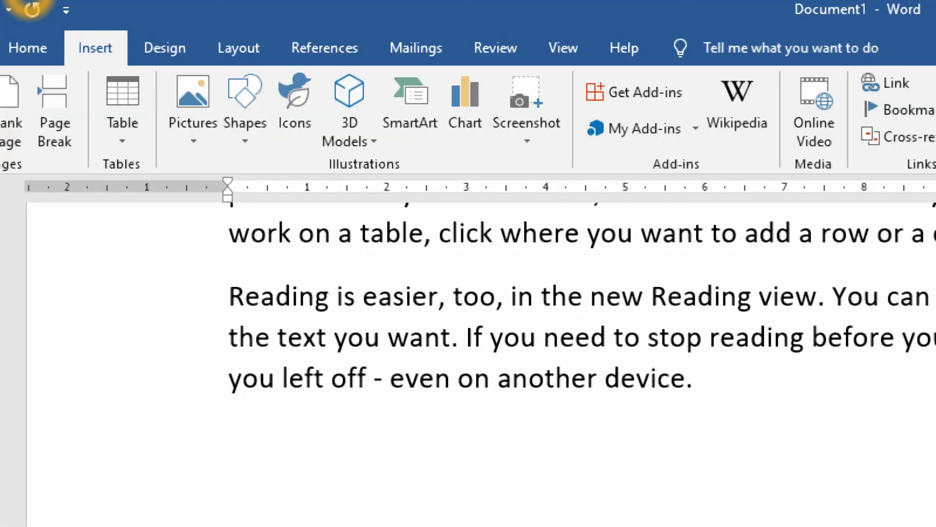
{"action": "left_click", "coordinate": [42, 56]}
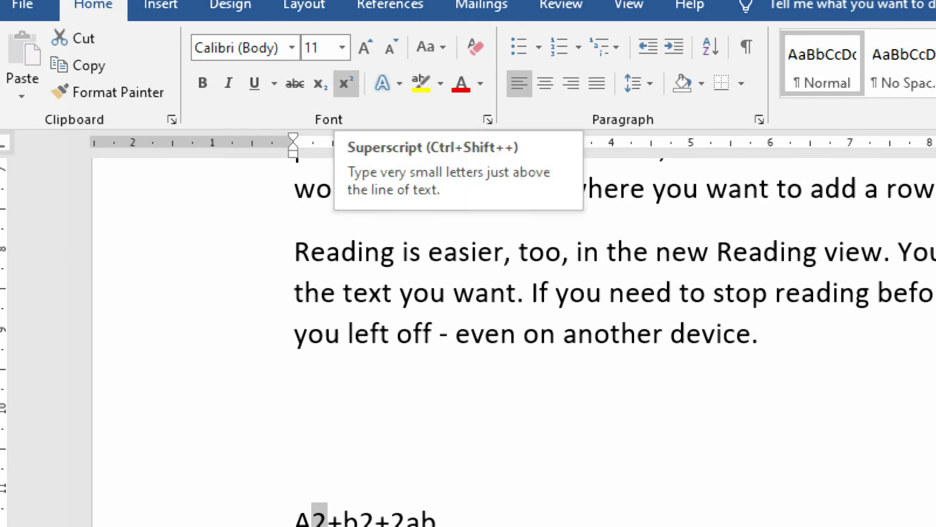
{"action": "left_click", "coordinate": [346, 83]}
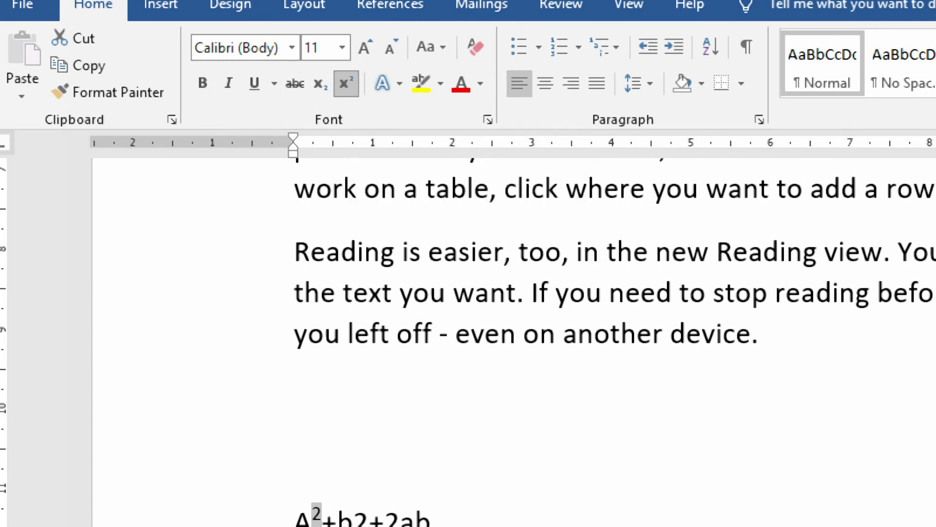
{"action": "left_click", "coordinate": [368, 409]}
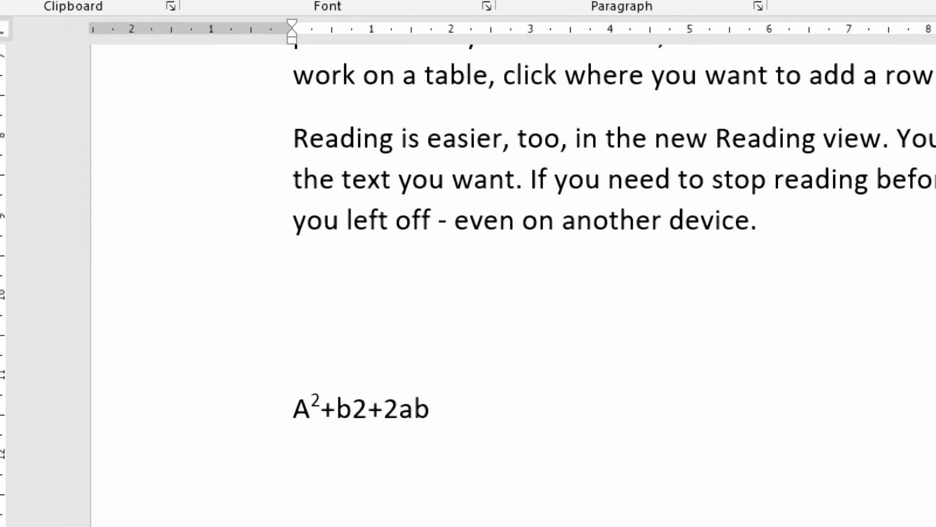
{"action": "key", "text": "shift+Left"}
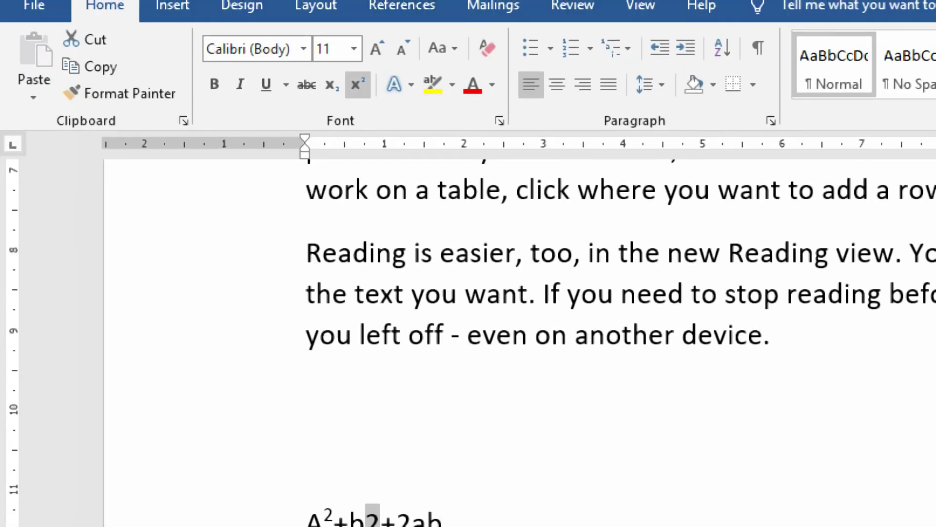
{"action": "left_click", "coordinate": [357, 84]}
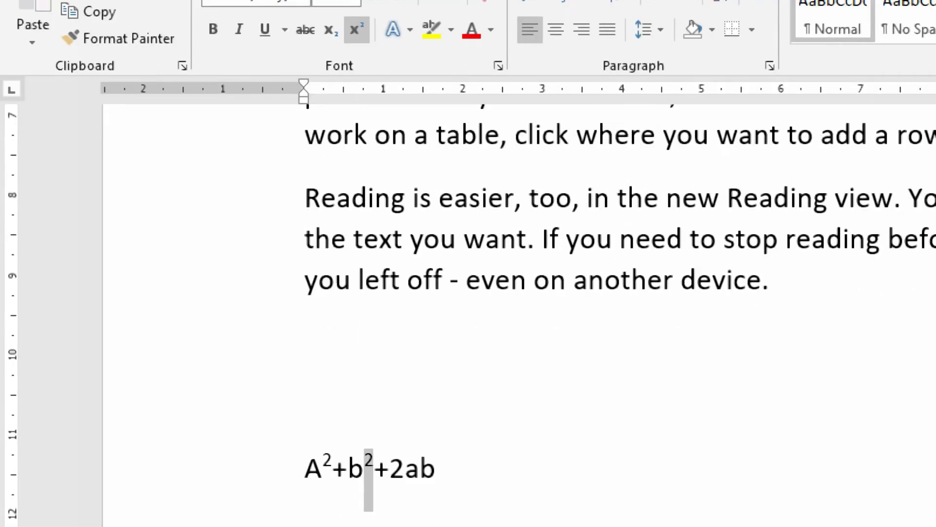
{"action": "left_click", "coordinate": [434, 376]}
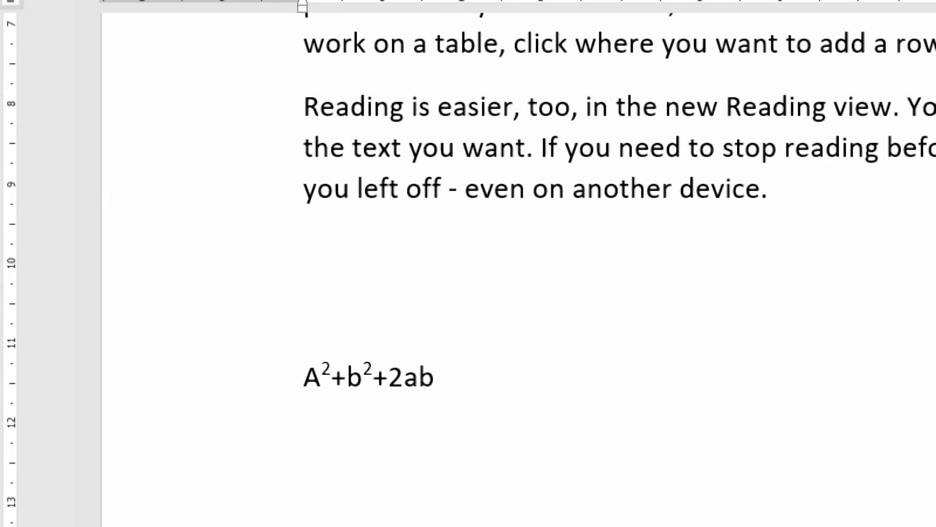
{"action": "key", "text": "Return"}
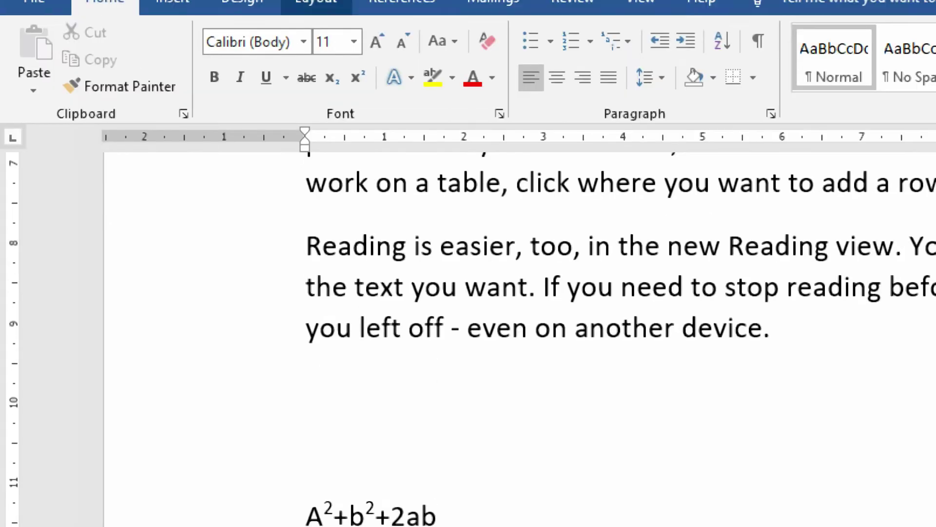
Type H2O on the next line and lower its 2 as a subscript.
{"action": "key", "text": "ctrl+equal"}
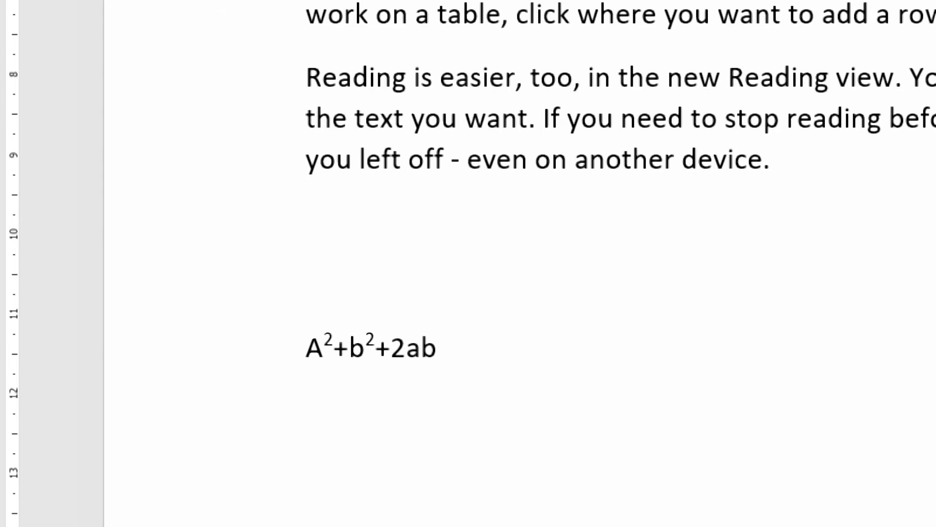
{"action": "type", "text": "h2o"}
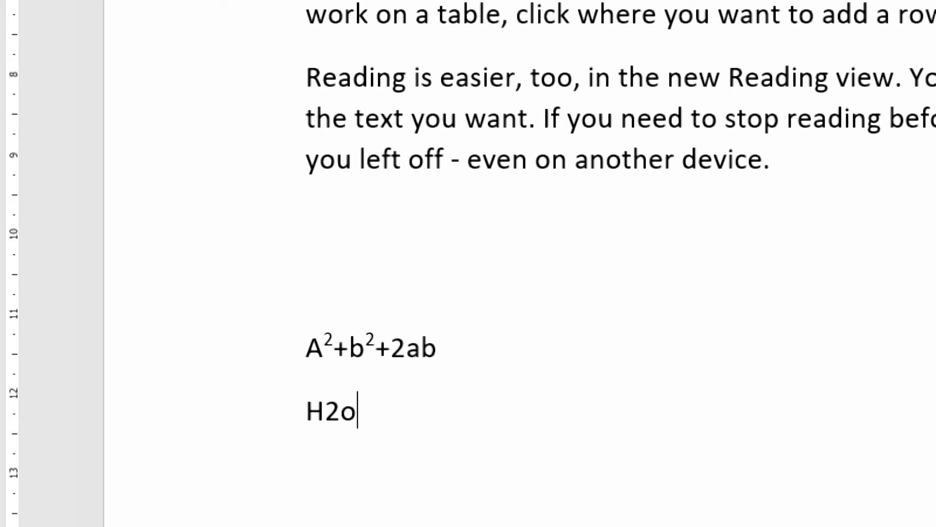
{"action": "left_click_drag", "start_coordinate": [323, 409], "coordinate": [340, 410]}
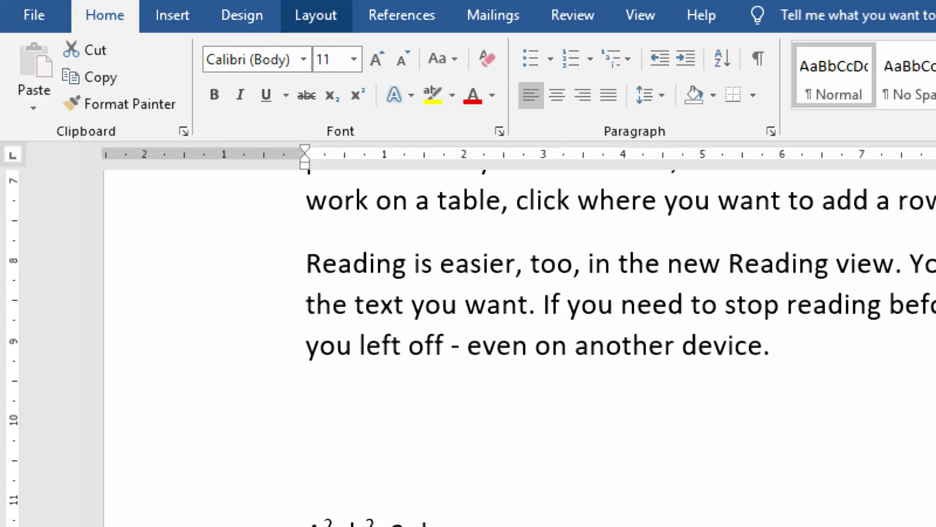
{"action": "left_click", "coordinate": [332, 95]}
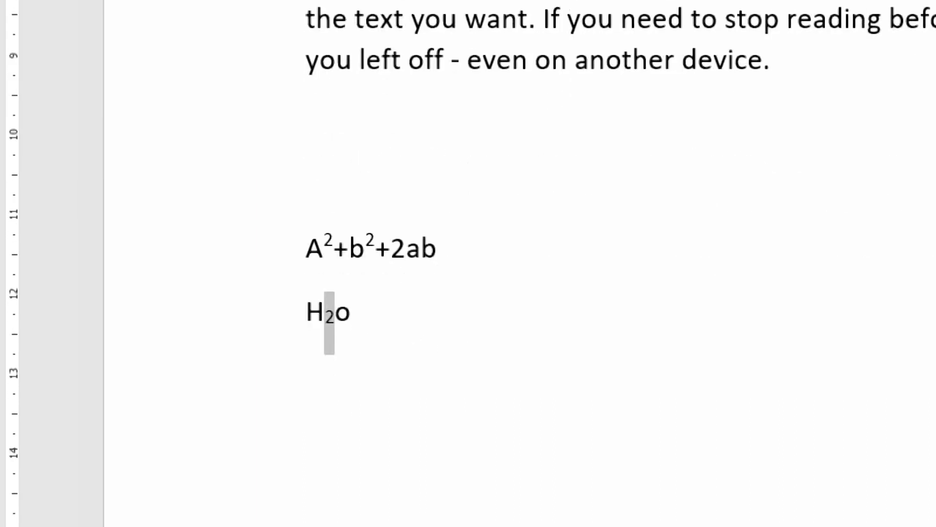
{"action": "left_click", "coordinate": [352, 312]}
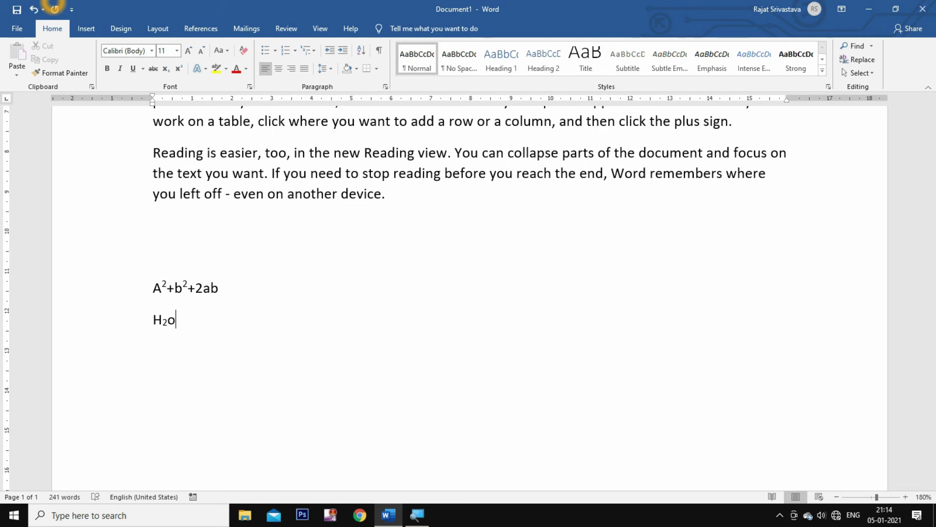
{"action": "scroll", "coordinate": [468, 292], "scroll_direction": "up", "scroll_amount": 3}
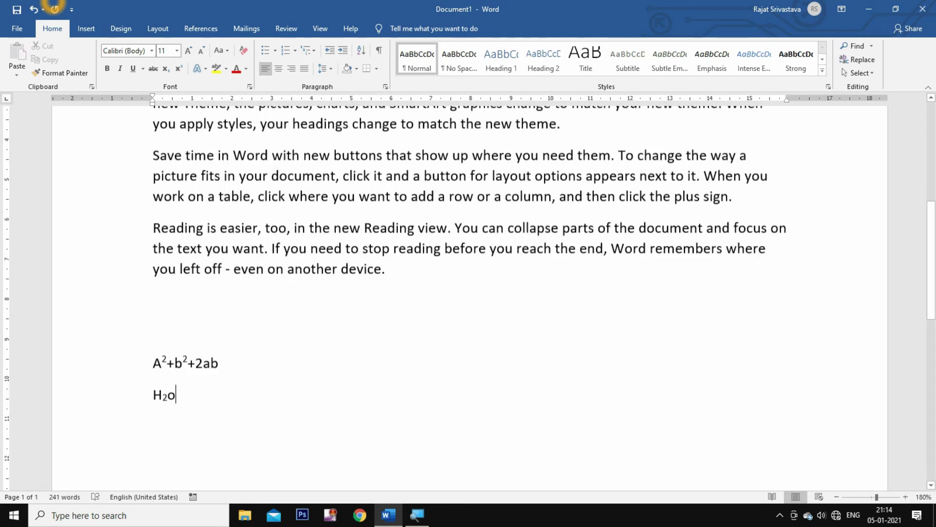
Select the paragraph beginning 'To make your document' and apply a grey shadowed text effect preset.
{"action": "scroll", "coordinate": [468, 292], "scroll_direction": "up", "scroll_amount": 10}
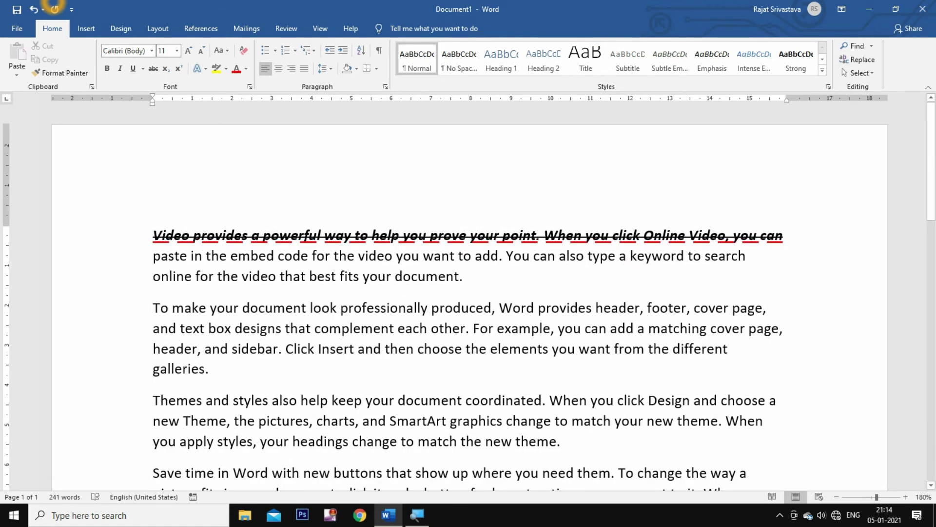
{"action": "left_click_drag", "start_coordinate": [153, 307], "coordinate": [215, 369]}
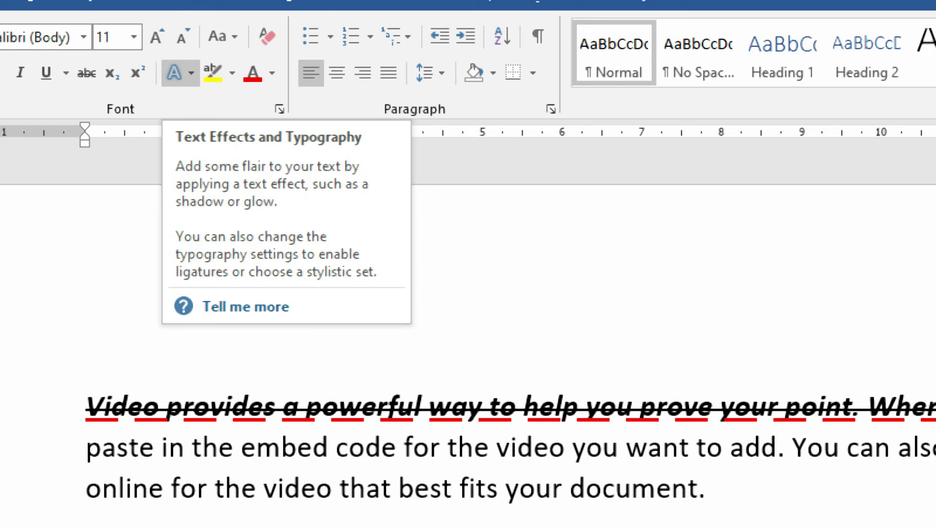
{"action": "left_click", "coordinate": [181, 73]}
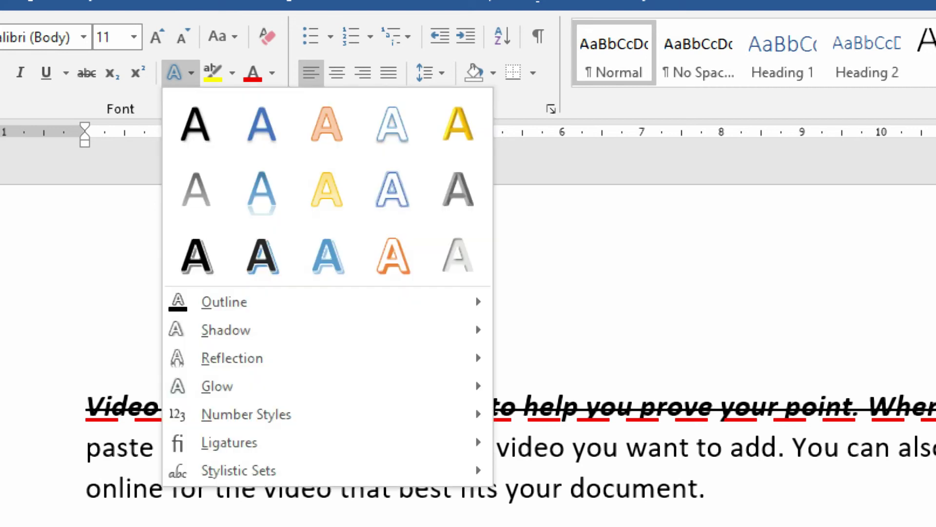
{"action": "left_click", "coordinate": [196, 121]}
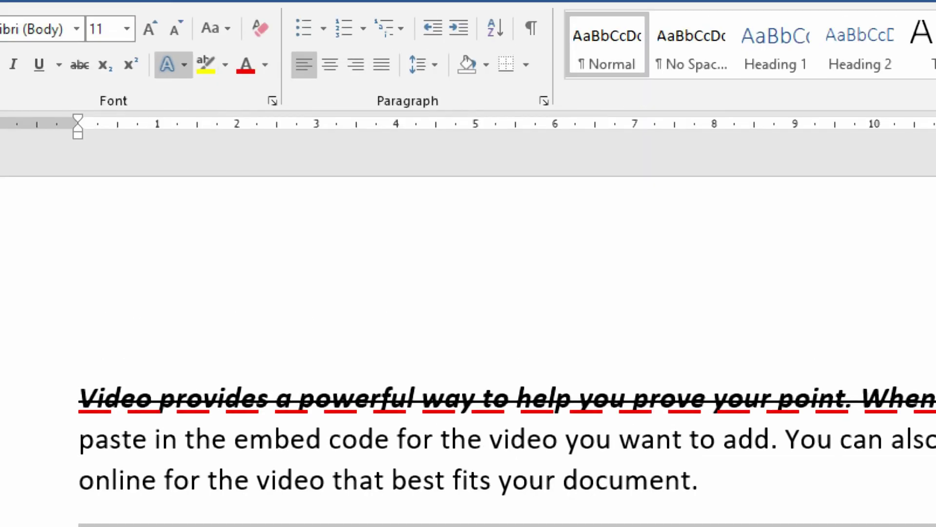
{"action": "left_click", "coordinate": [184, 64]}
{"action": "left_click", "coordinate": [253, 247]}
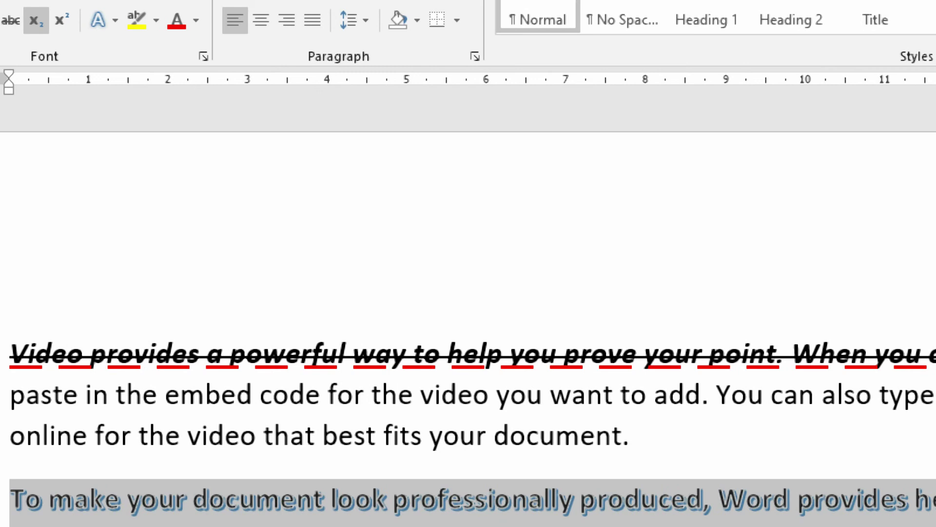
{"action": "left_click", "coordinate": [104, 20]}
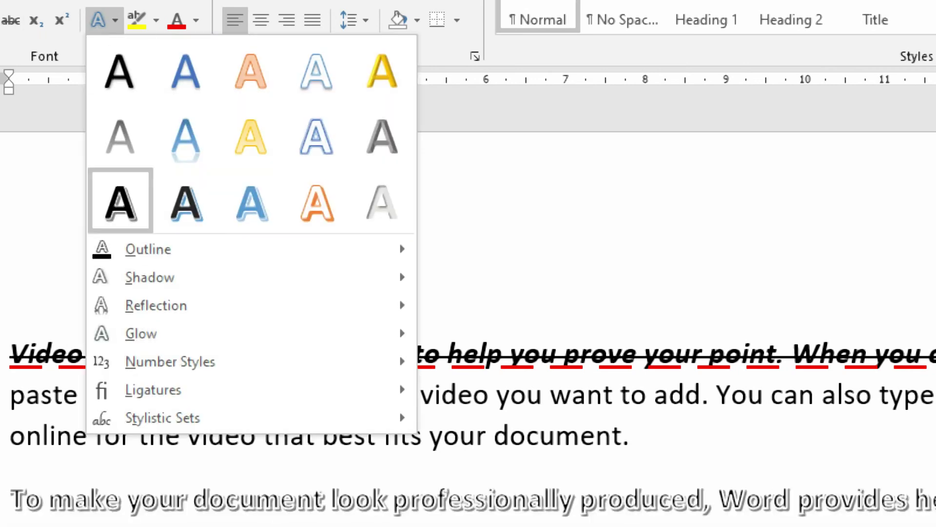
{"action": "left_click", "coordinate": [186, 200]}
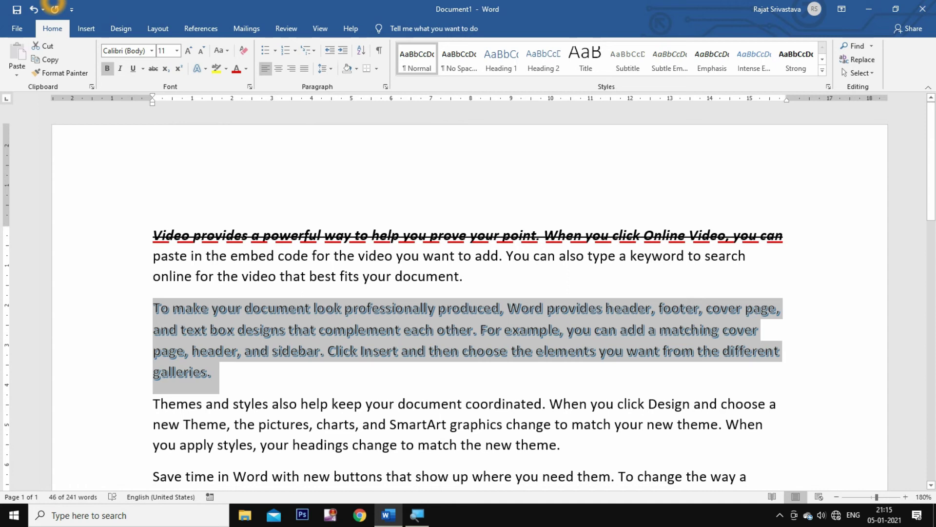
{"action": "left_click", "coordinate": [200, 68]}
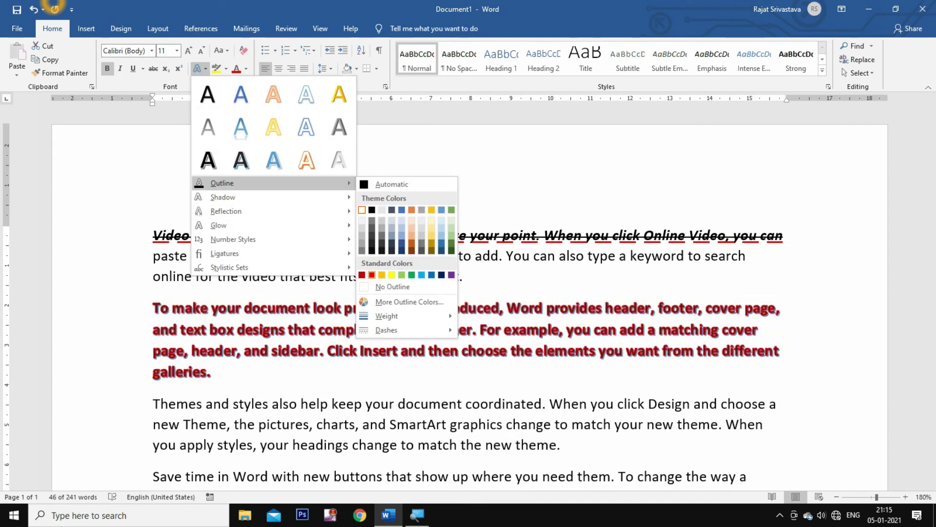
Give the selected paragraph a red text outline and a perspective shadow.
{"action": "left_click", "coordinate": [372, 275]}
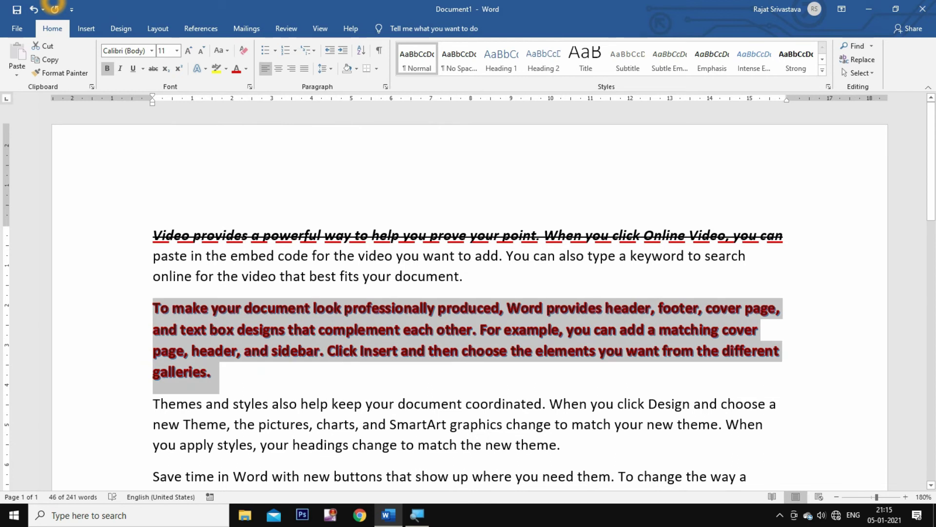
{"action": "left_click", "coordinate": [197, 68]}
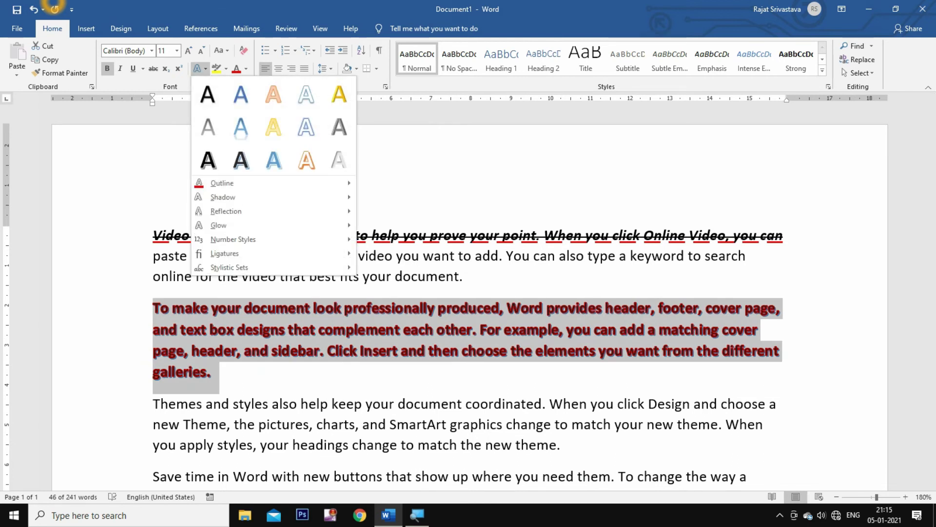
{"action": "mouse_move", "coordinate": [223, 197]}
{"action": "left_click", "coordinate": [405, 463]}
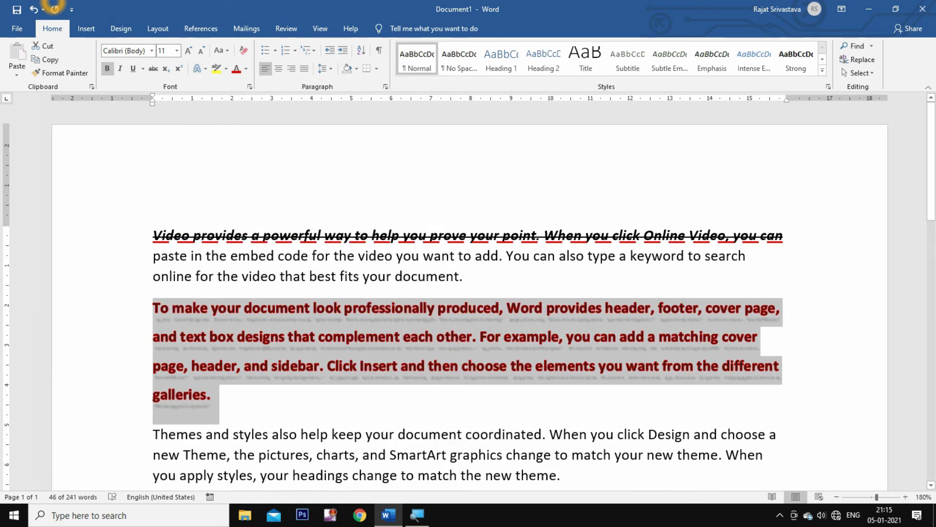
Enlarge the paragraph's font size step by step to 34 pt.
{"action": "key", "text": "ctrl+shift+period"}
{"action": "key", "text": "ctrl+shift+period"}
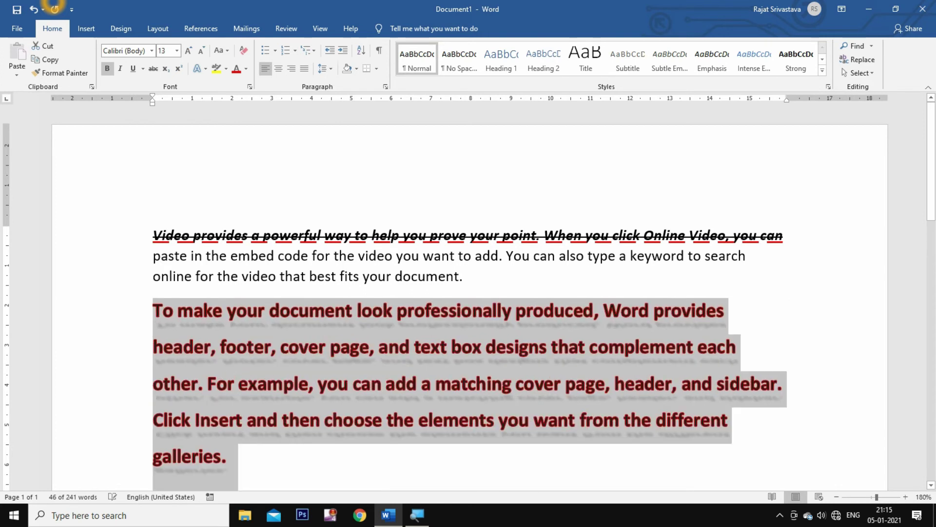
{"action": "key", "text": "ctrl+shift+period"}
{"action": "key", "text": "ctrl+shift+period"}
{"action": "key", "text": "ctrl+shift+period"}
{"action": "key", "text": "ctrl+bracketright"}
{"action": "key", "text": "ctrl+bracketright"}
{"action": "key", "text": "ctrl+bracketright"}
{"action": "key", "text": "ctrl+bracketright"}
{"action": "key", "text": "ctrl+bracketright"}
{"action": "key", "text": "ctrl+bracketright"}
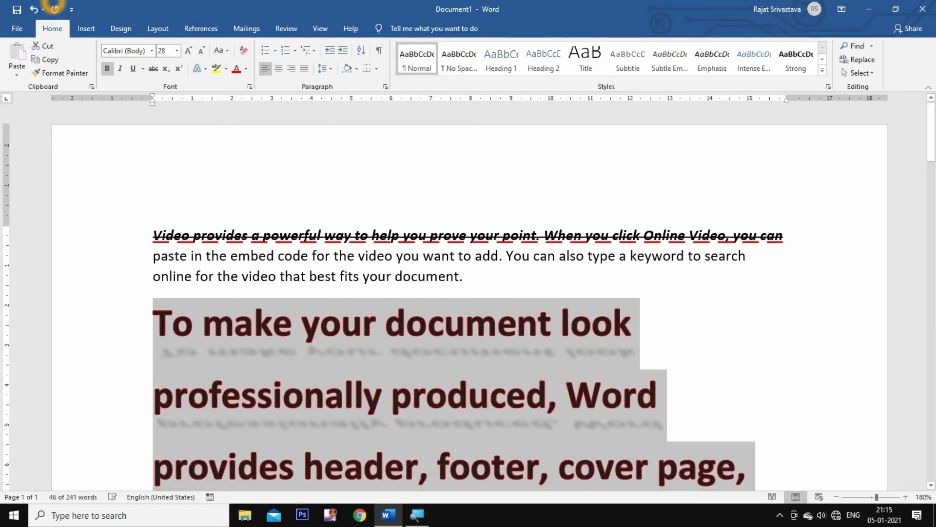
{"action": "key", "text": "ctrl+bracketright"}
{"action": "key", "text": "ctrl+bracketright"}
{"action": "key", "text": "ctrl+bracketright"}
{"action": "key", "text": "ctrl+bracketright"}
{"action": "key", "text": "ctrl+bracketright"}
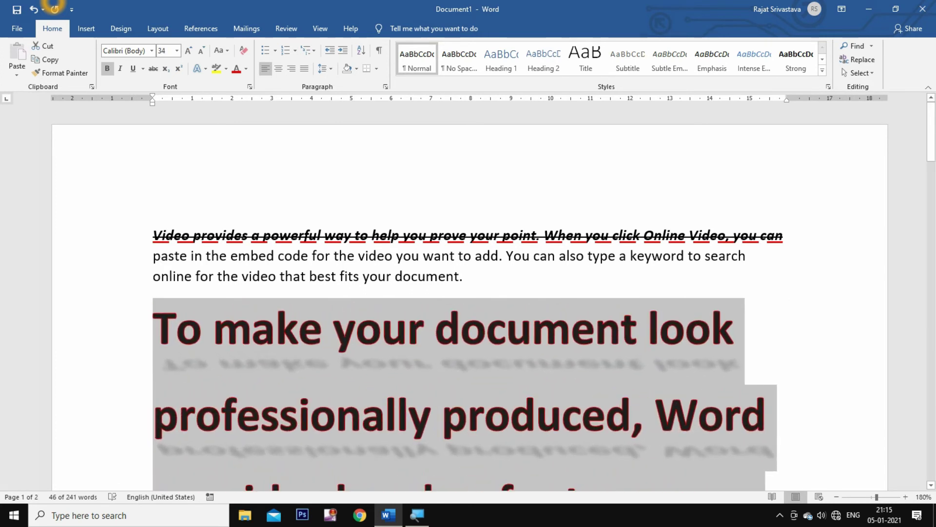
{"action": "left_click", "coordinate": [198, 68]}
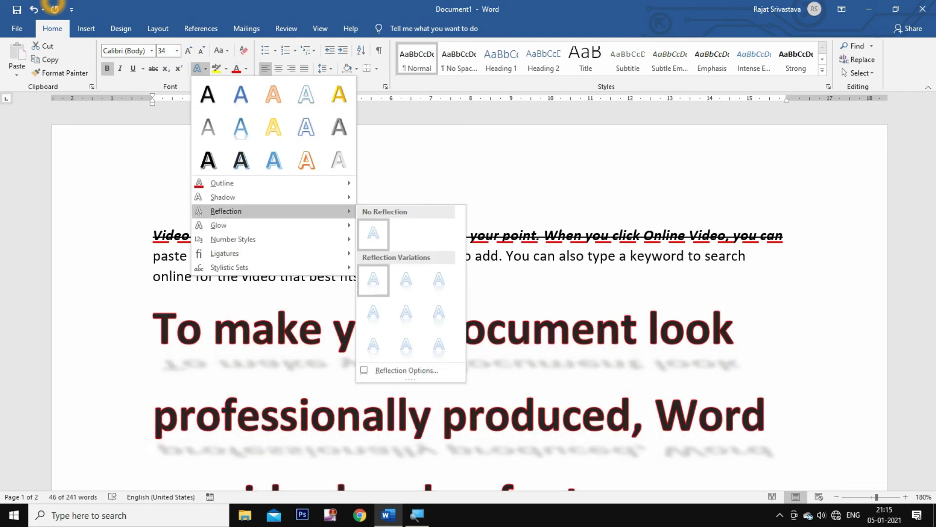
Apply a reflection variation and an orange glow to the 34 pt paragraph, then deselect it.
{"action": "left_click", "coordinate": [406, 346]}
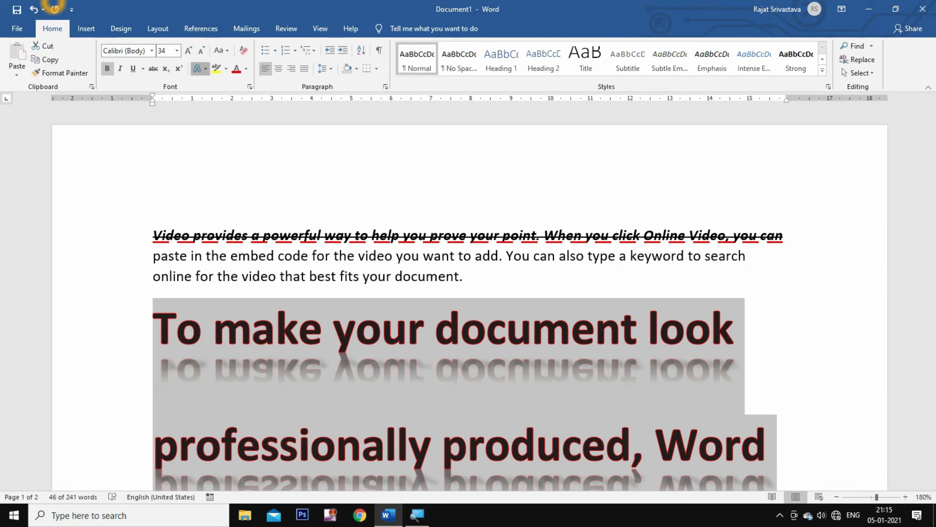
{"action": "left_click", "coordinate": [200, 68]}
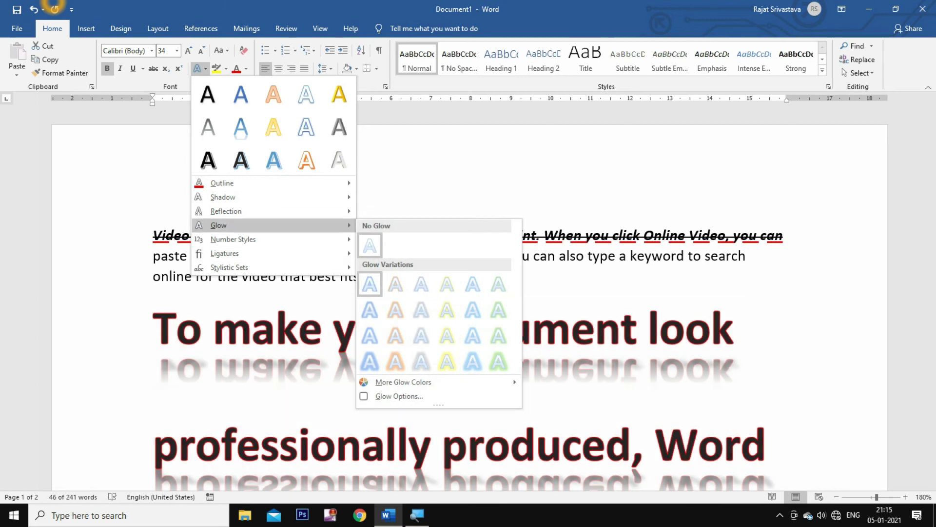
{"action": "left_click", "coordinate": [395, 336]}
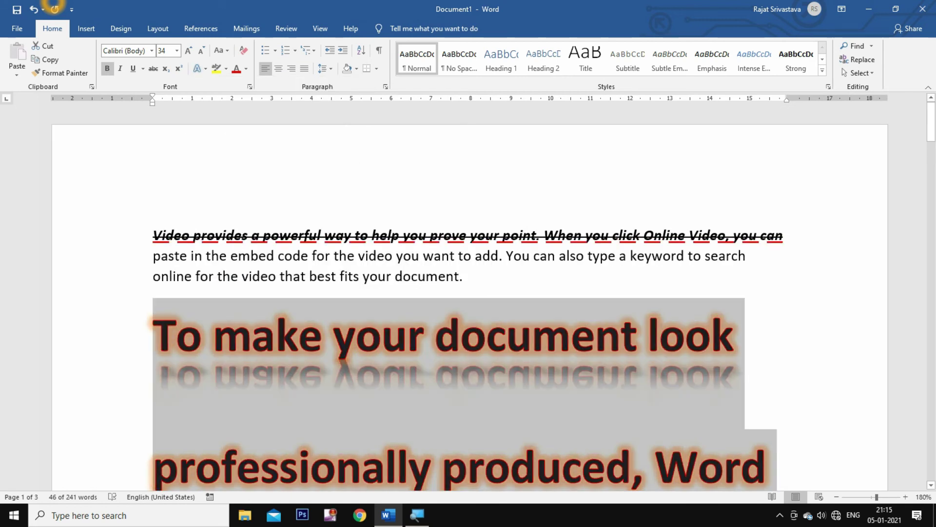
{"action": "left_click", "coordinate": [201, 68]}
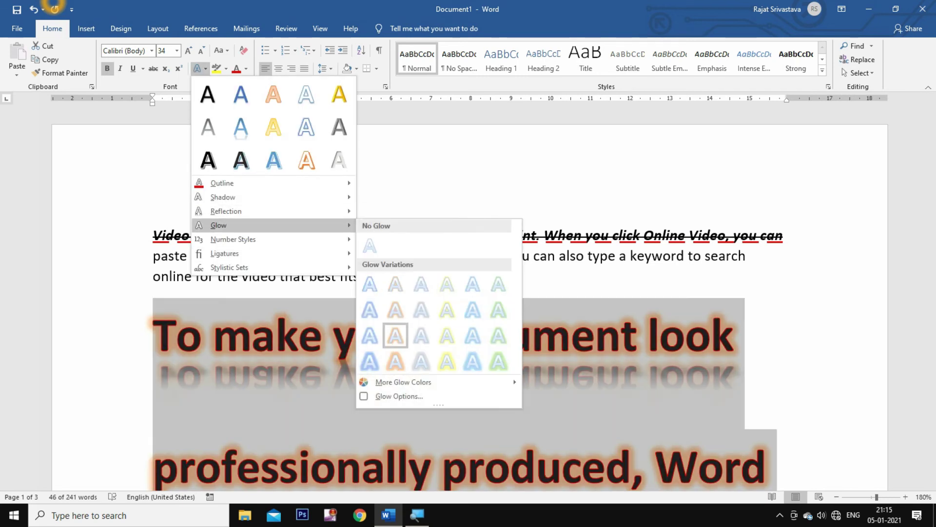
{"action": "left_click", "coordinate": [395, 335]}
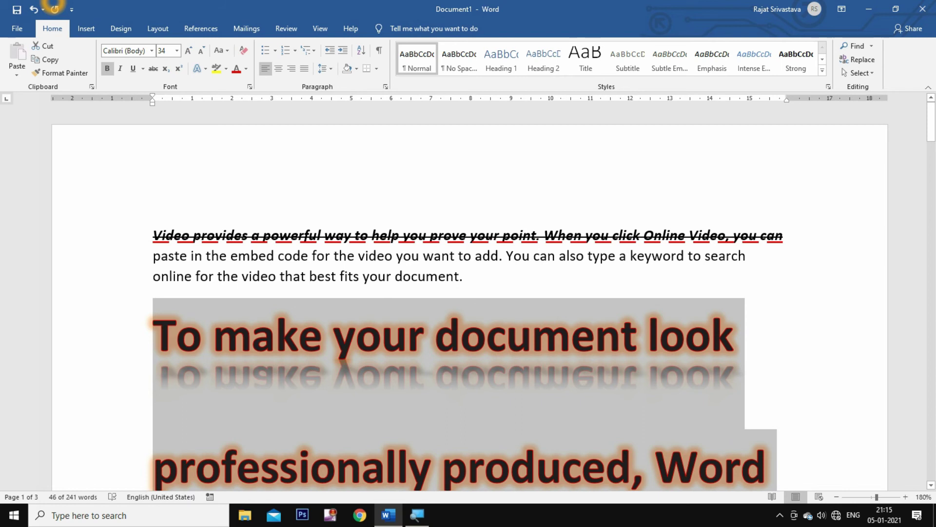
{"action": "left_click", "coordinate": [252, 334]}
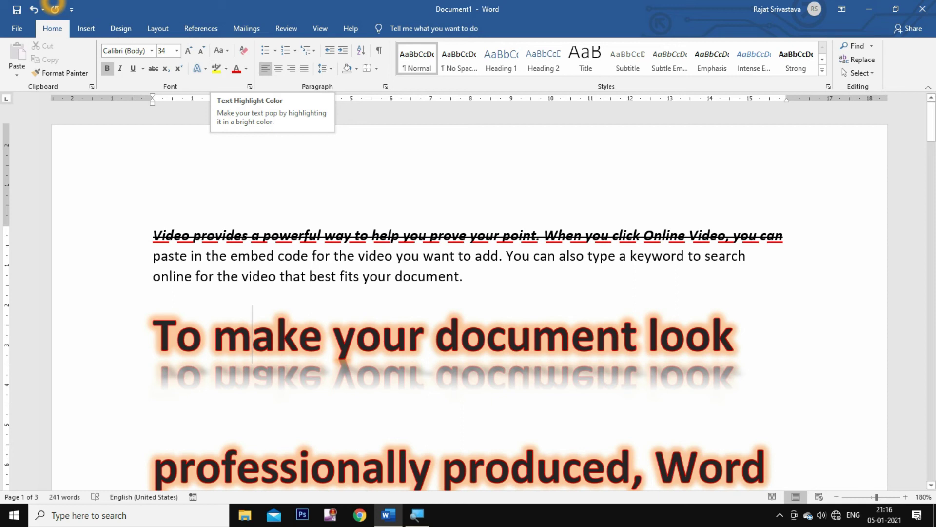
Mark 'paste in the embed code' with yellow highlight and 'the video you' with bright green.
{"action": "left_click_drag", "start_coordinate": [153, 256], "coordinate": [308, 256]}
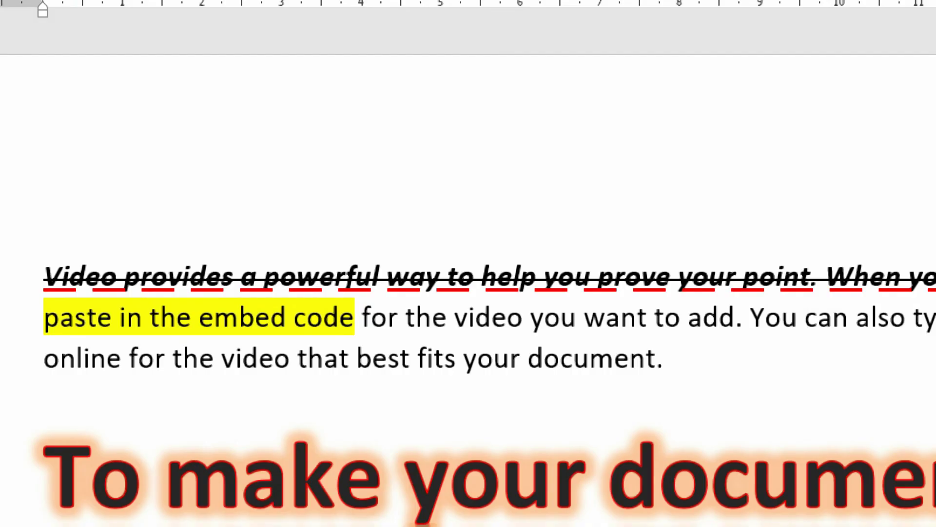
{"action": "left_click_drag", "start_coordinate": [406, 317], "coordinate": [578, 317]}
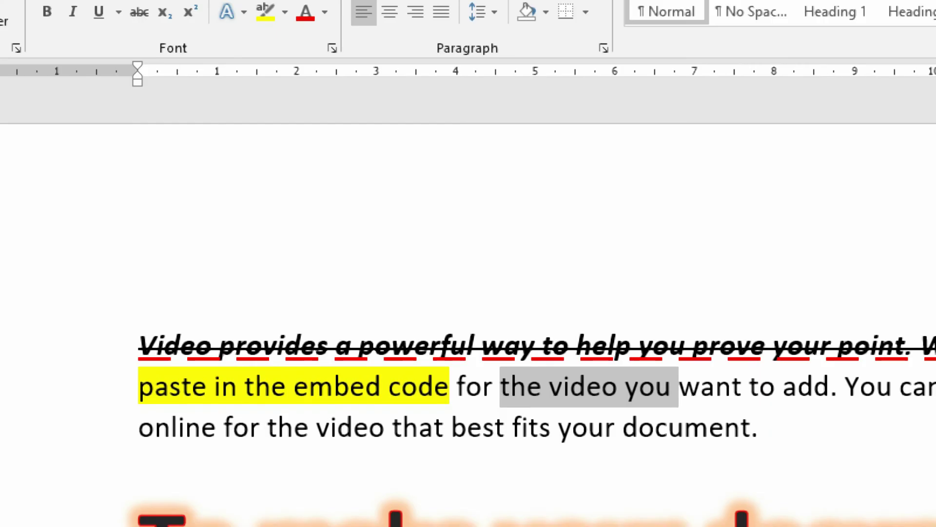
{"action": "left_click", "coordinate": [301, 26]}
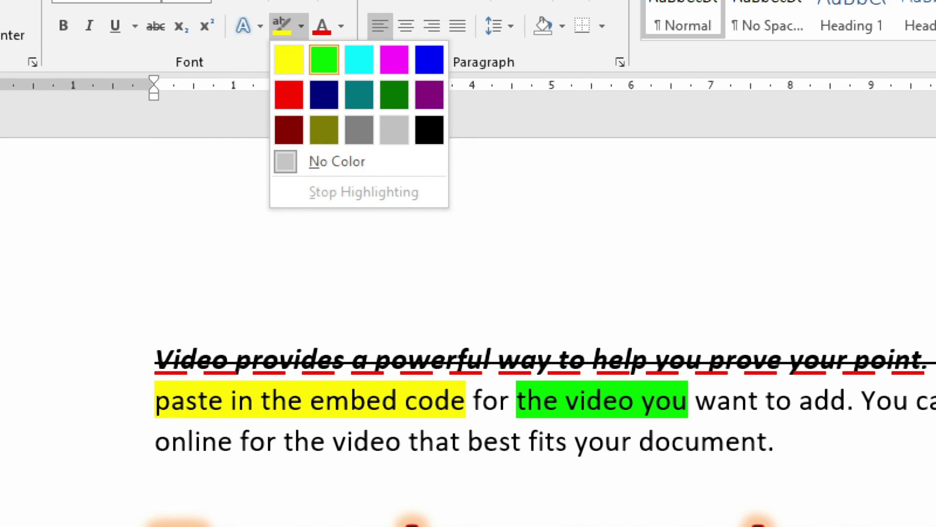
{"action": "left_click", "coordinate": [323, 59]}
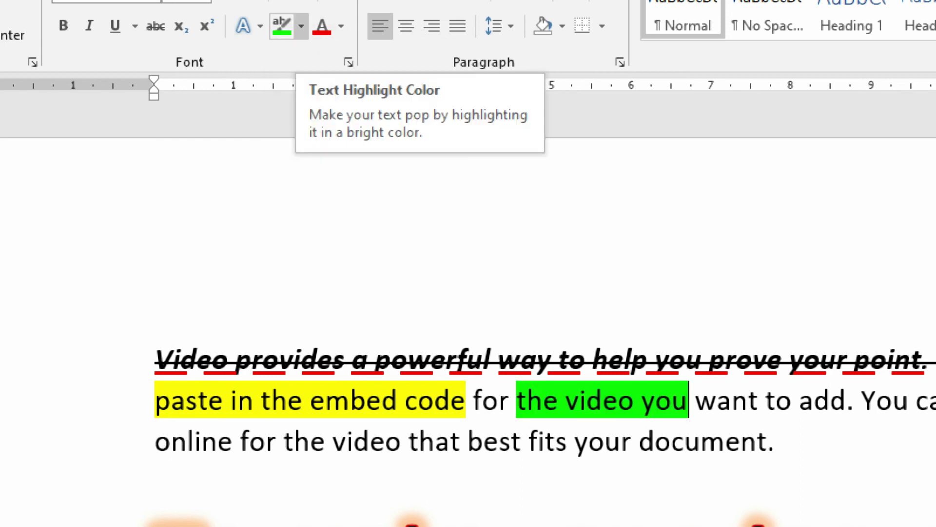
{"action": "left_click", "coordinate": [555, 440]}
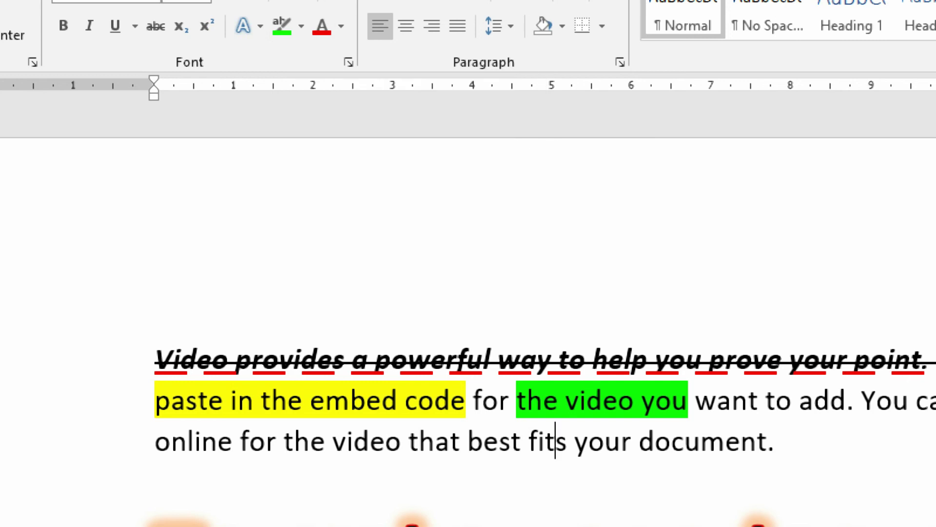
{"action": "left_click_drag", "start_coordinate": [155, 441], "coordinate": [768, 441]}
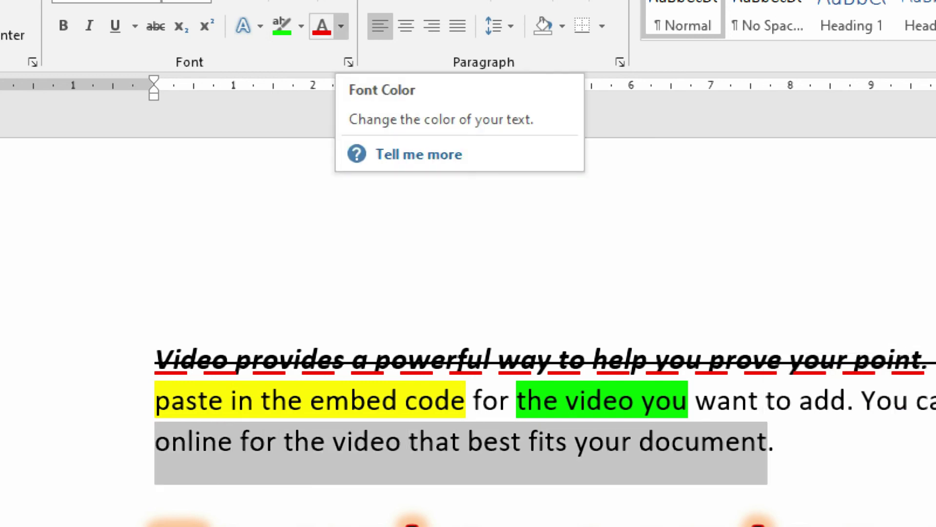
Colour the selected line ending 'best fits your document.' dark blue.
{"action": "left_click", "coordinate": [341, 26]}
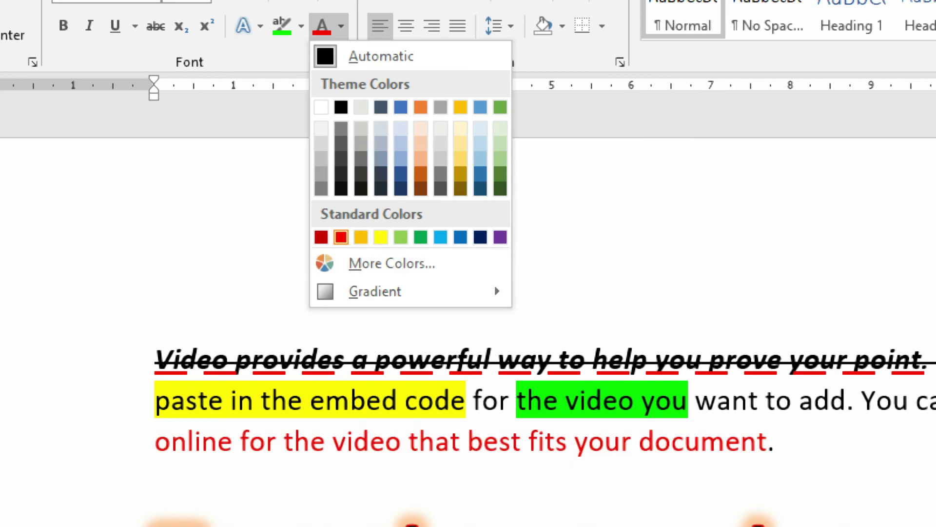
{"action": "left_click", "coordinate": [480, 237]}
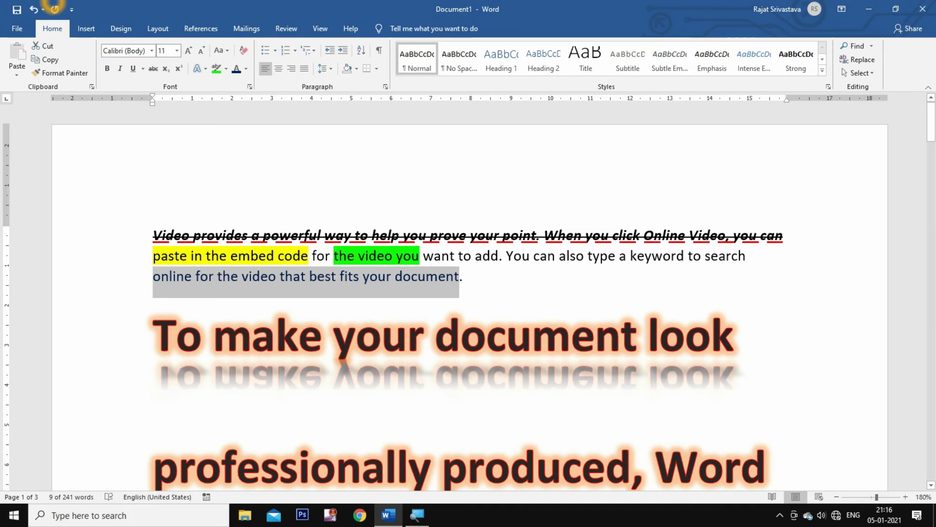
{"action": "key", "text": "End"}
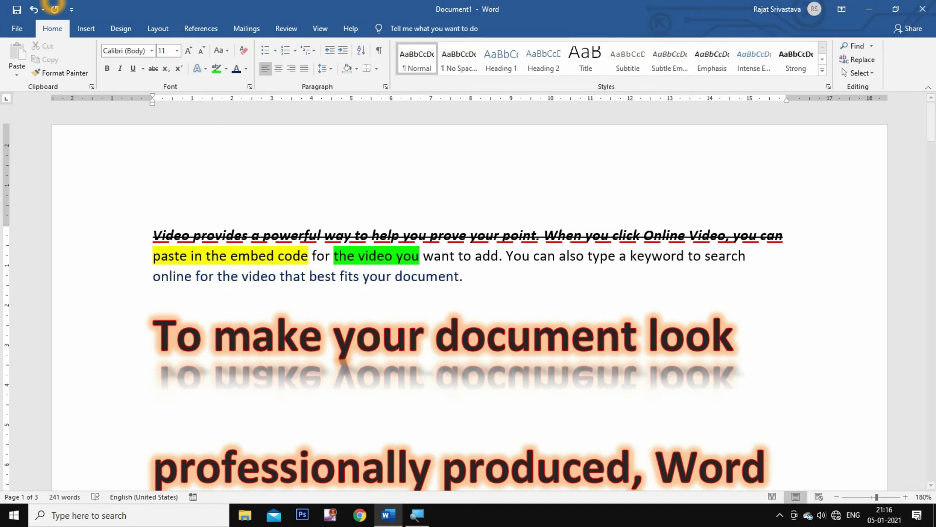